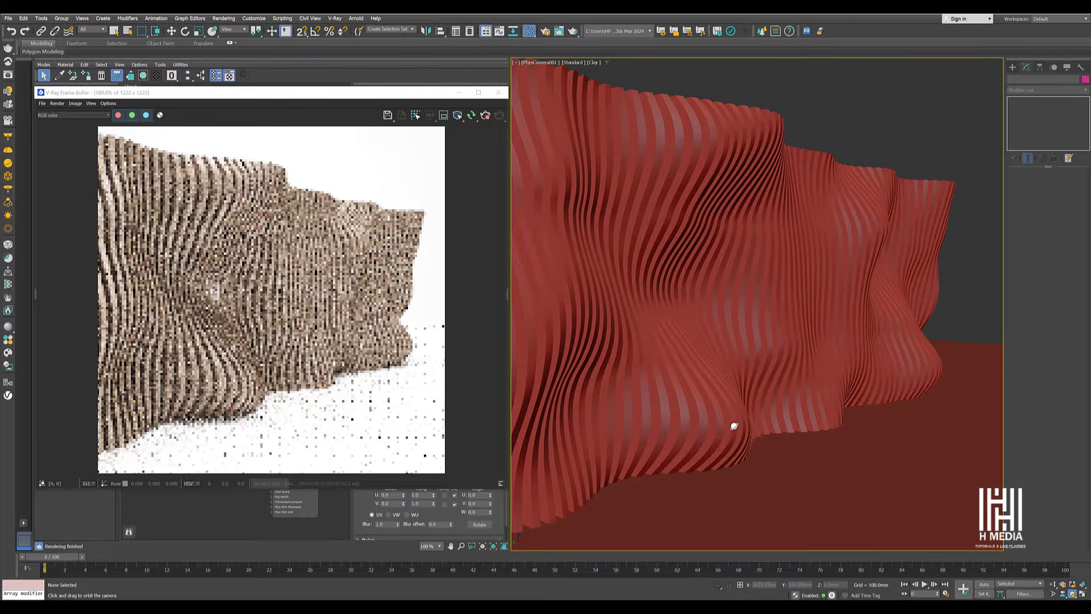
# Move the selected wavy piece out of the slatted block, hide the edged faces, and view its rippled front
pyautogui.moveTo(733, 427); pyautogui.dragTo(740, 428)
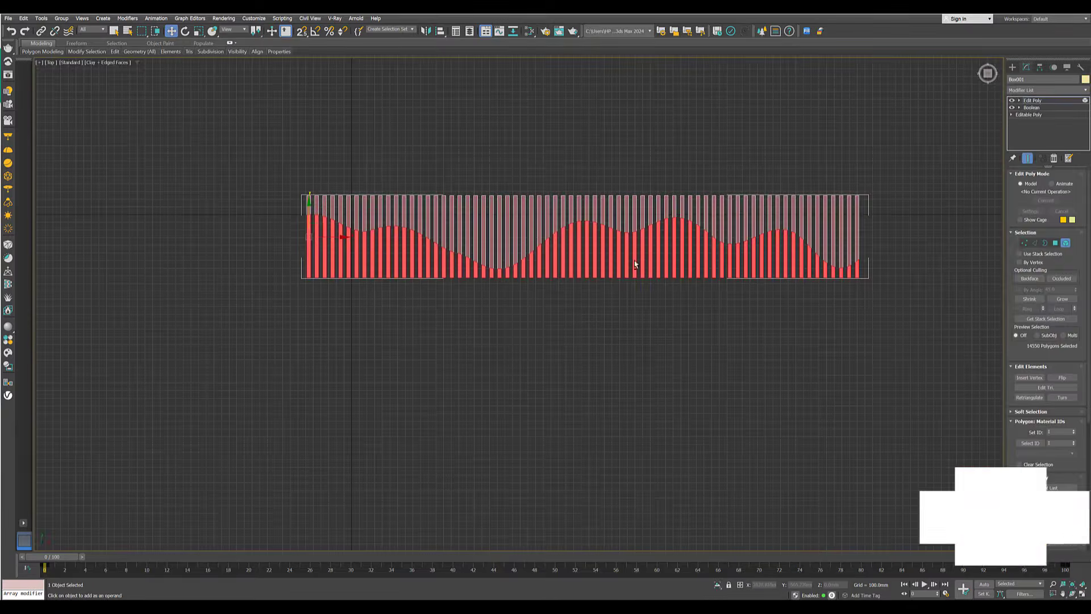
pyautogui.keyDown('alt'); pyautogui.moveTo(639, 251); pyautogui.dragTo(670, 226, button='middle'); pyautogui.keyUp('alt')
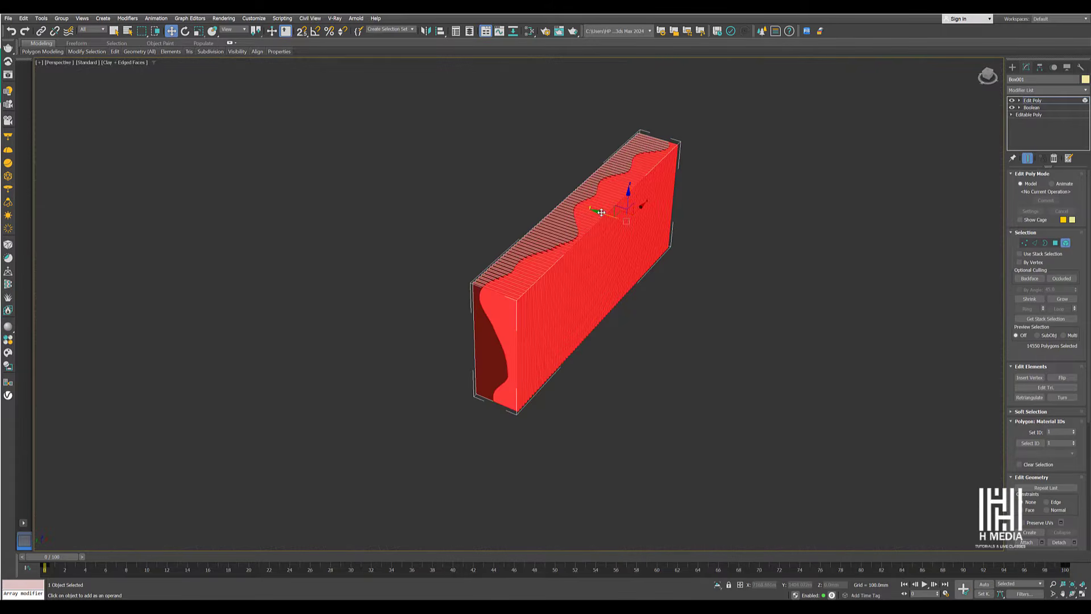
pyautogui.moveTo(599, 212)
pyautogui.mouseDown()
pyautogui.moveTo(746, 278)
pyautogui.moveTo(842, 303)
pyautogui.mouseUp()
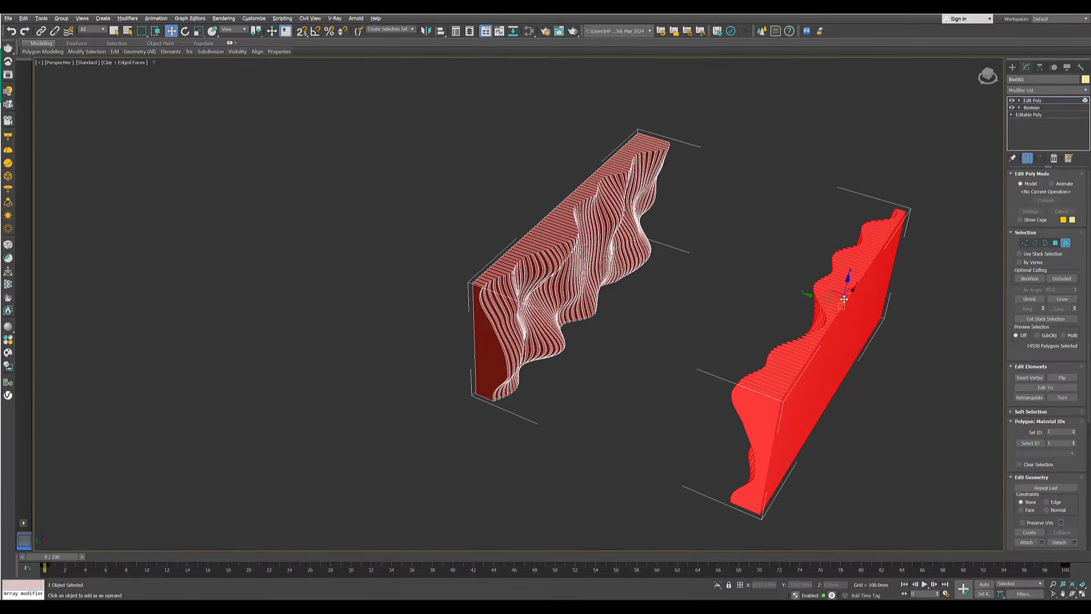
pyautogui.press('F4')
pyautogui.keyDown('alt'); pyautogui.moveTo(844, 299); pyautogui.dragTo(942, 290, button='middle'); pyautogui.keyUp('alt')
pyautogui.scroll(3, 890, 293)
pyautogui.moveTo(842, 305); pyautogui.dragTo(819, 289, button='middle')
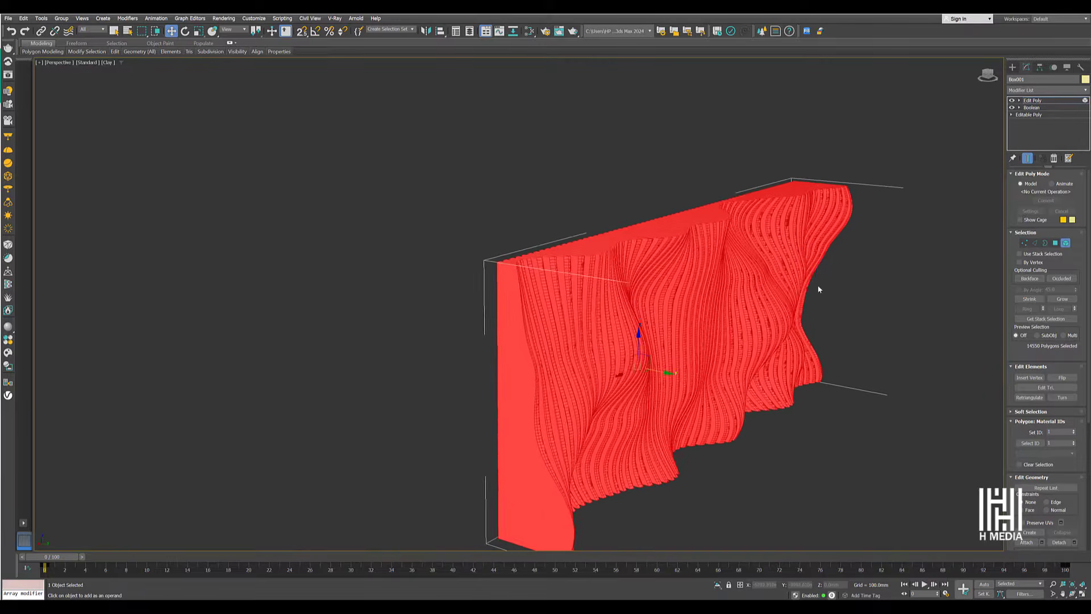
pyautogui.scroll(-5, 684, 256)
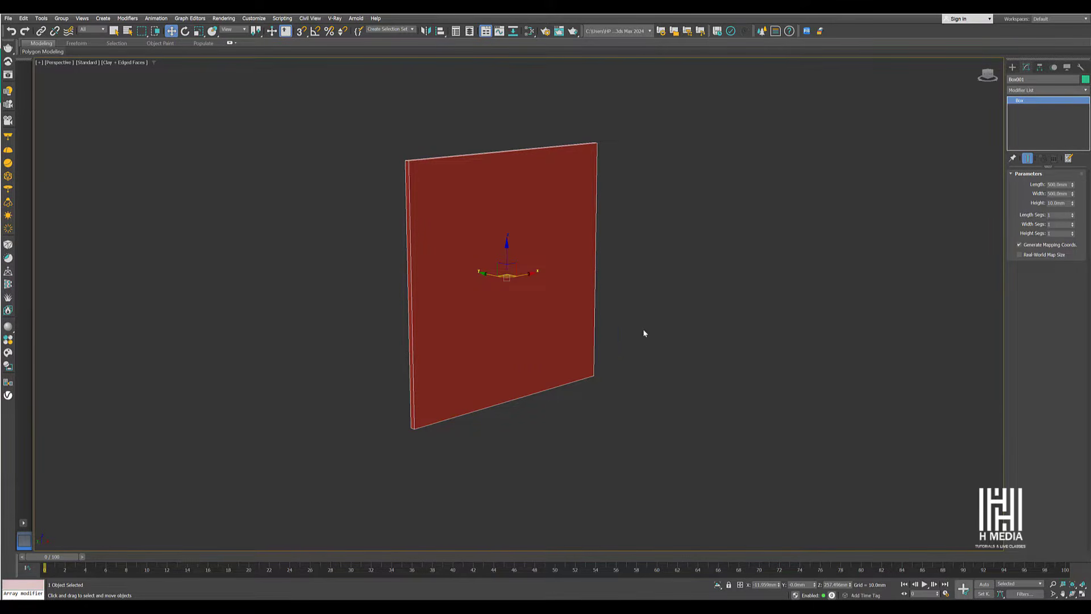
# Create a cylinder about 7 mm in radius and 71 mm high on the plate's front face, using AutoGrid
pyautogui.keyDown('alt'); pyautogui.moveTo(620, 279); pyautogui.dragTo(614, 291, button='middle'); pyautogui.keyUp('alt')
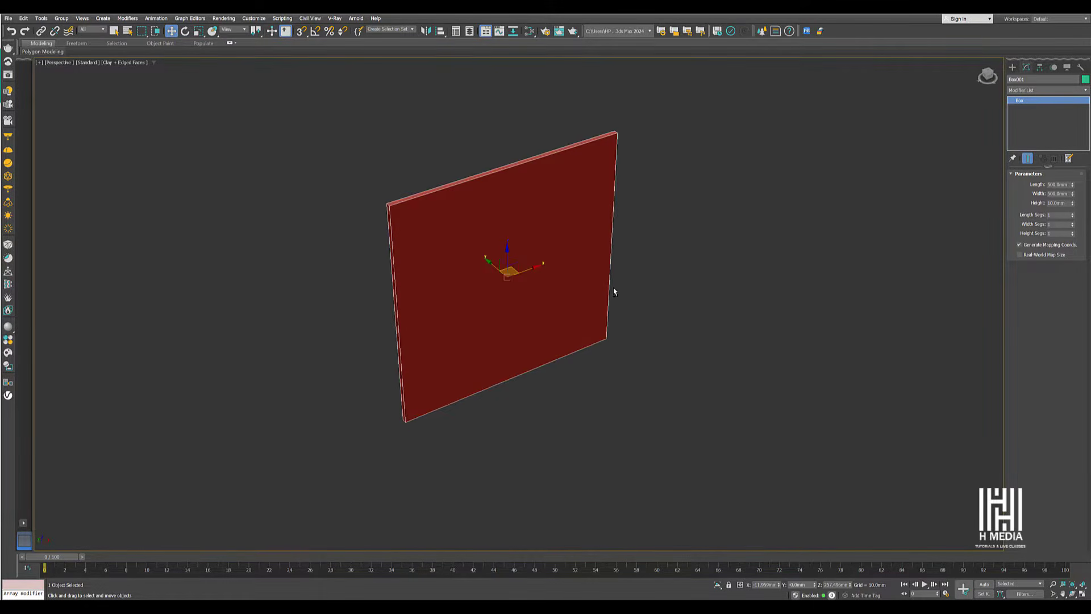
pyautogui.click(1012, 67)
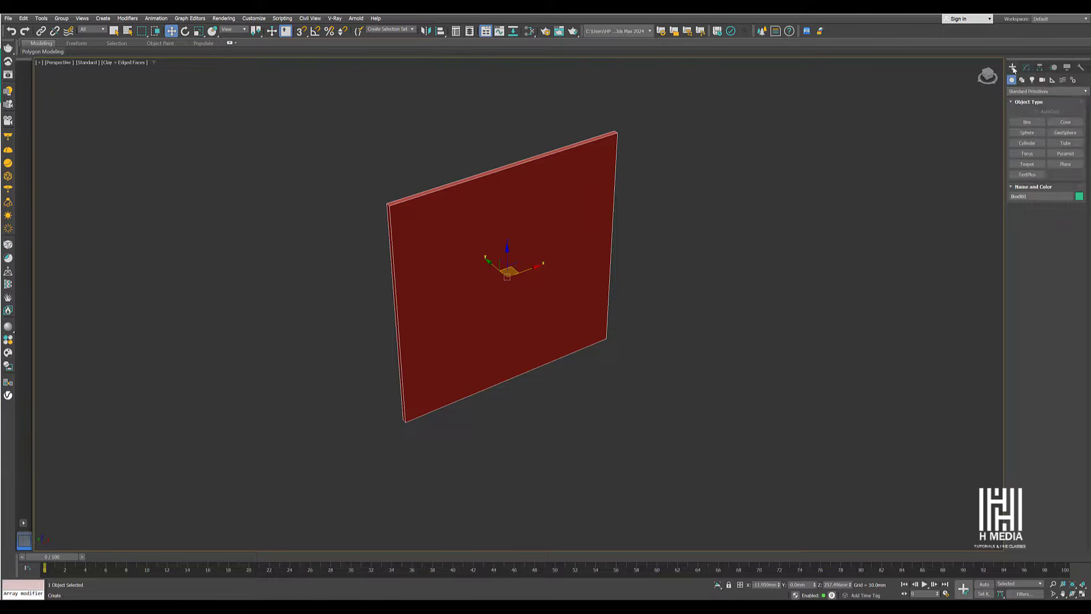
pyautogui.click(1029, 143)
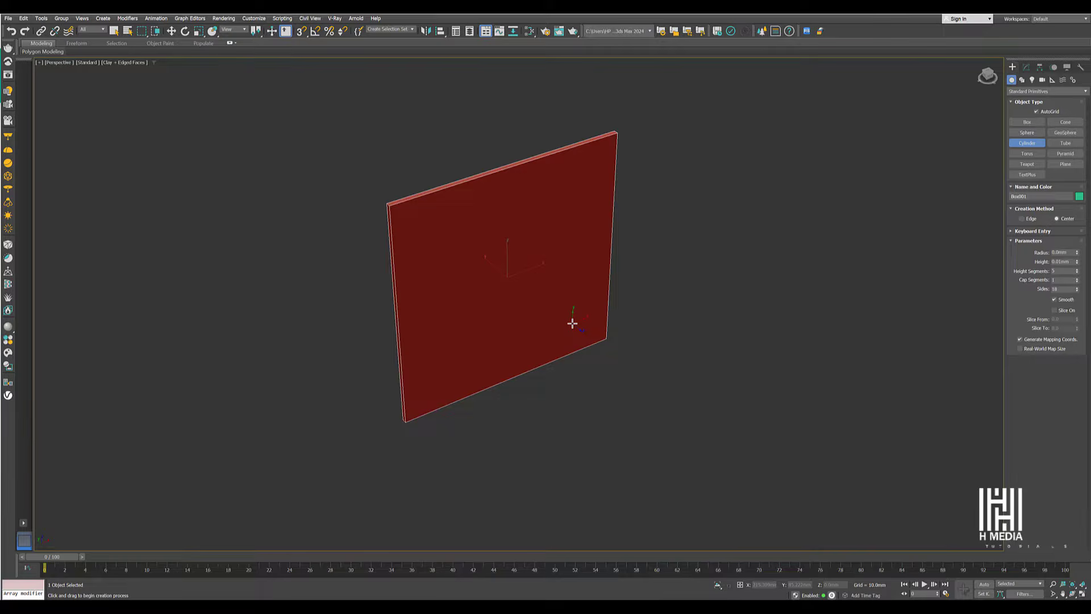
pyautogui.keyDown('alt'); pyautogui.moveTo(545, 322); pyautogui.dragTo(475, 241, button='middle'); pyautogui.keyUp('alt')
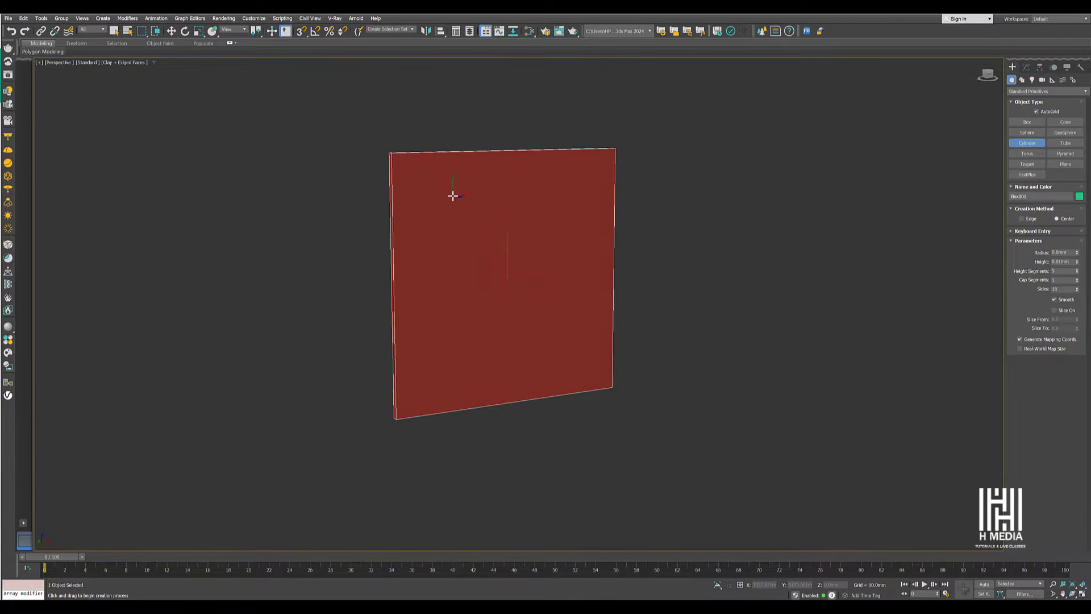
pyautogui.moveTo(458, 222); pyautogui.dragTo(455, 223)
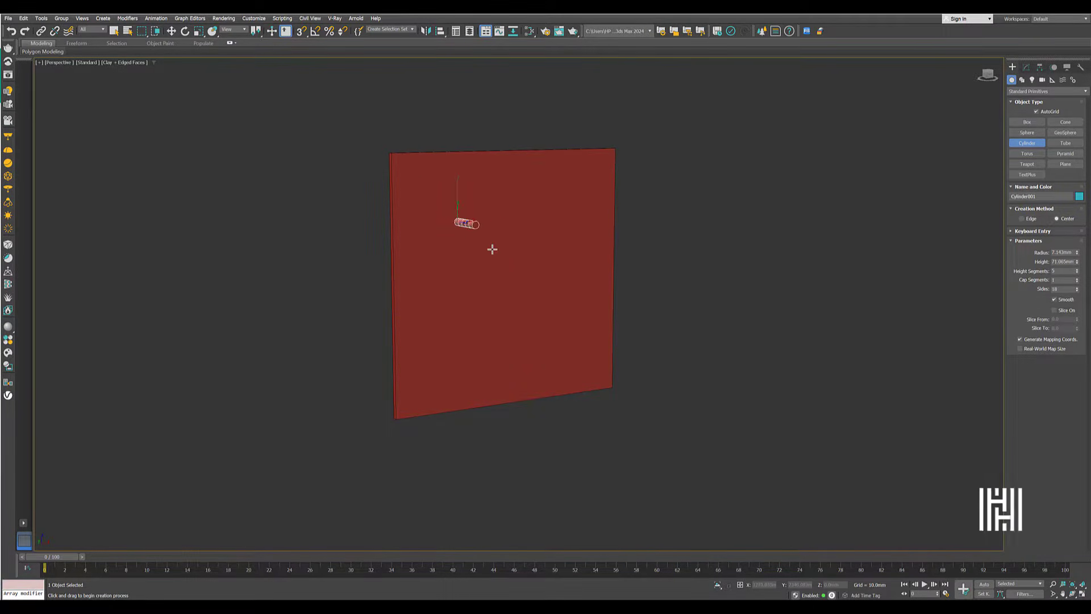
# Set the cylinder's height segments to 1 and its sides to 36
pyautogui.press('w')
pyautogui.keyDown('alt'); pyautogui.moveTo(492, 250); pyautogui.dragTo(510, 217, button='middle'); pyautogui.keyUp('alt')
pyautogui.scroll(5, 455, 199)
pyautogui.keyDown('alt'); pyautogui.moveTo(510, 217); pyautogui.dragTo(545, 246, button='middle'); pyautogui.keyUp('alt')
pyautogui.click(1025, 68)
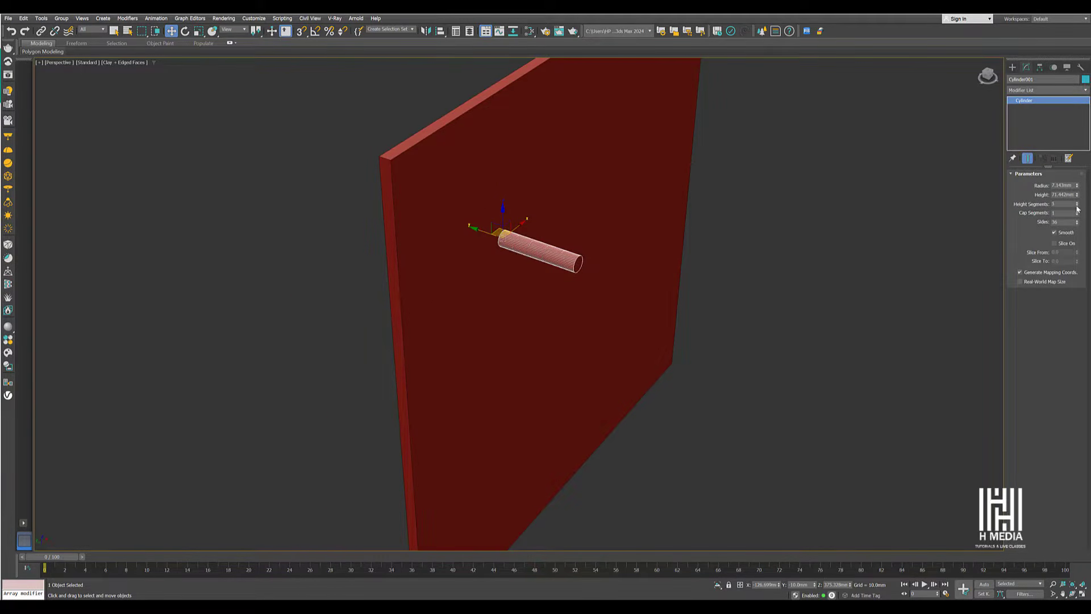
# Push the cylinder through the plate, enlarge its radius, and place it near the plate's upper-left corner
pyautogui.keyDown('alt'); pyautogui.moveTo(483, 227); pyautogui.dragTo(493, 254, button='middle'); pyautogui.keyUp('alt')
pyautogui.moveTo(482, 258); pyautogui.dragTo(443, 248)
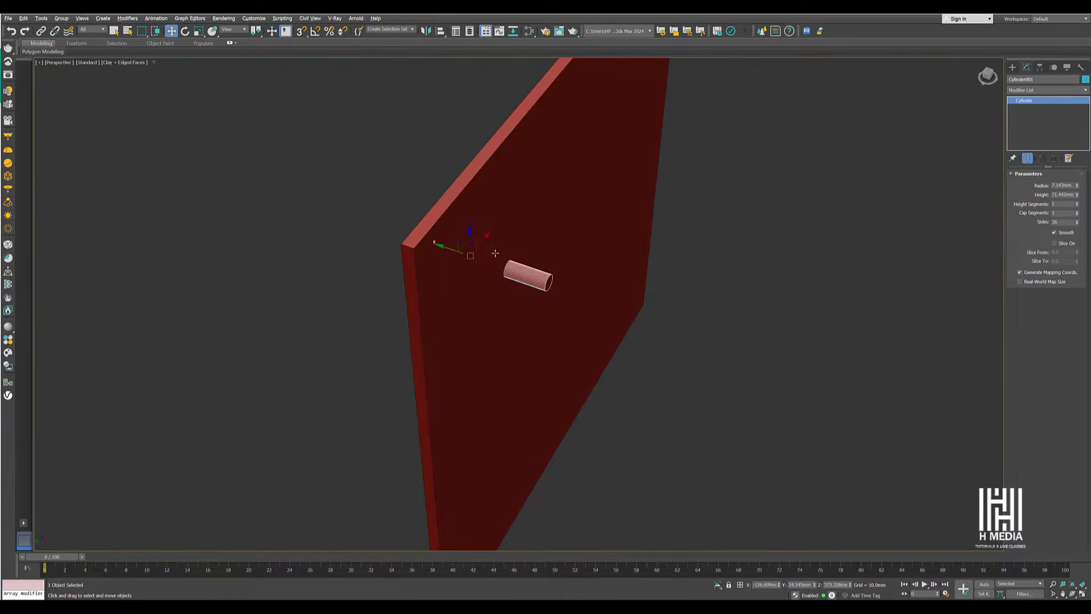
pyautogui.keyDown('alt'); pyautogui.moveTo(461, 251); pyautogui.dragTo(522, 179, button='middle'); pyautogui.keyUp('alt')
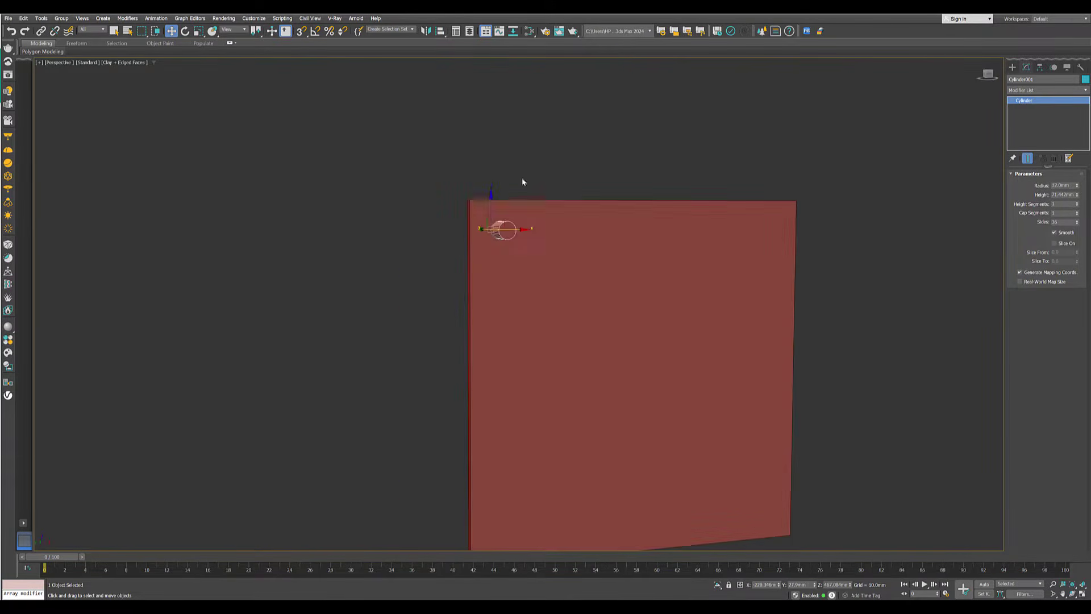
pyautogui.keyDown('alt'); pyautogui.moveTo(492, 220); pyautogui.dragTo(514, 234, button='middle'); pyautogui.keyUp('alt')
pyautogui.scroll(4, 514, 234)
pyautogui.click(339, 309)
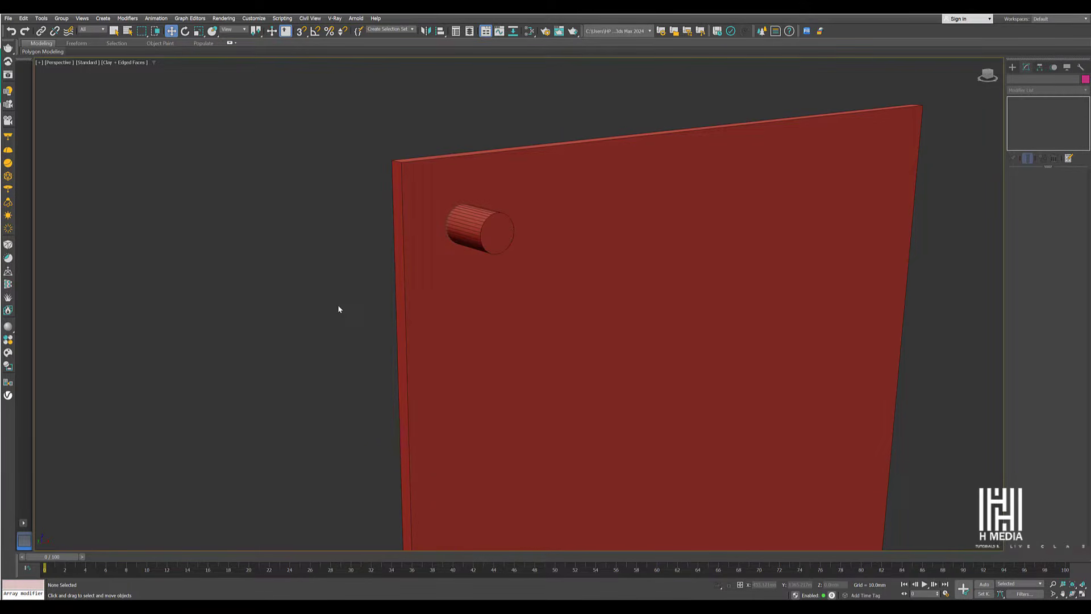
# Add a Boolean modifier to the plate
pyautogui.click(455, 307)
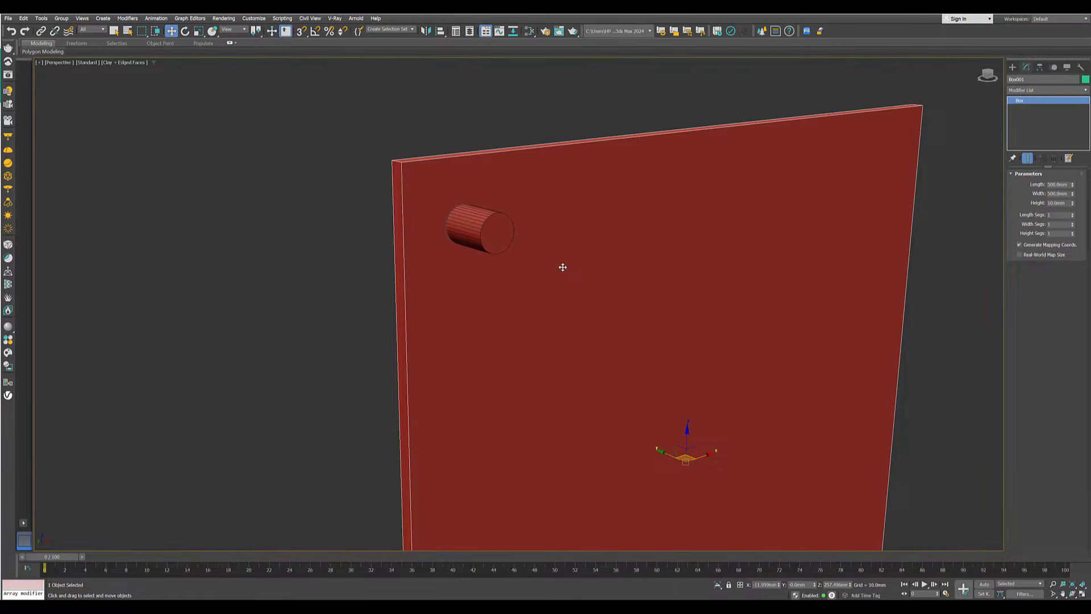
pyautogui.click(1047, 89)
pyautogui.write('b')
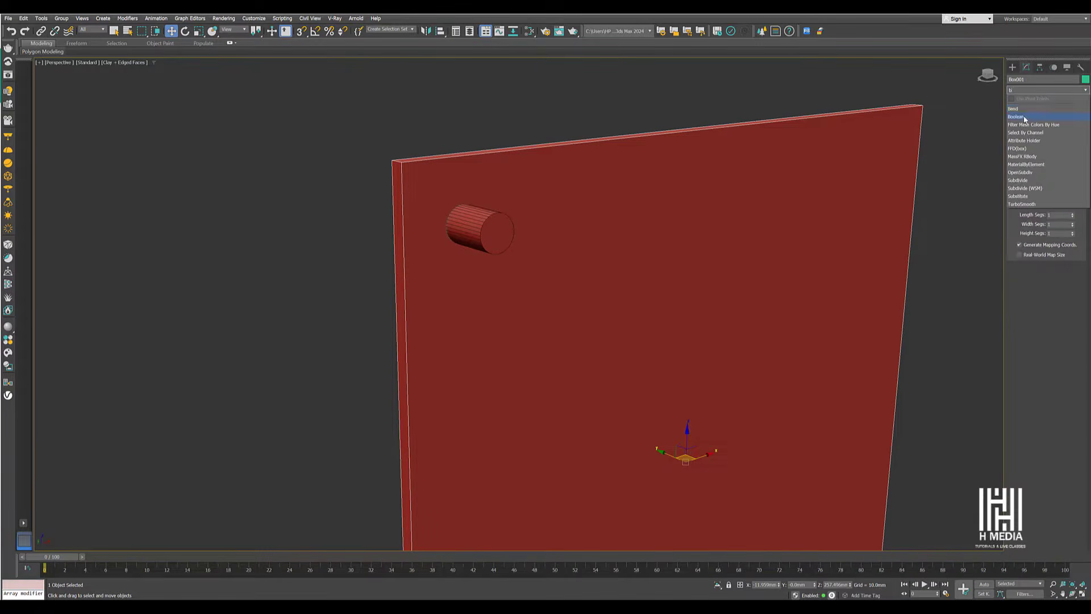
pyautogui.click(1025, 118)
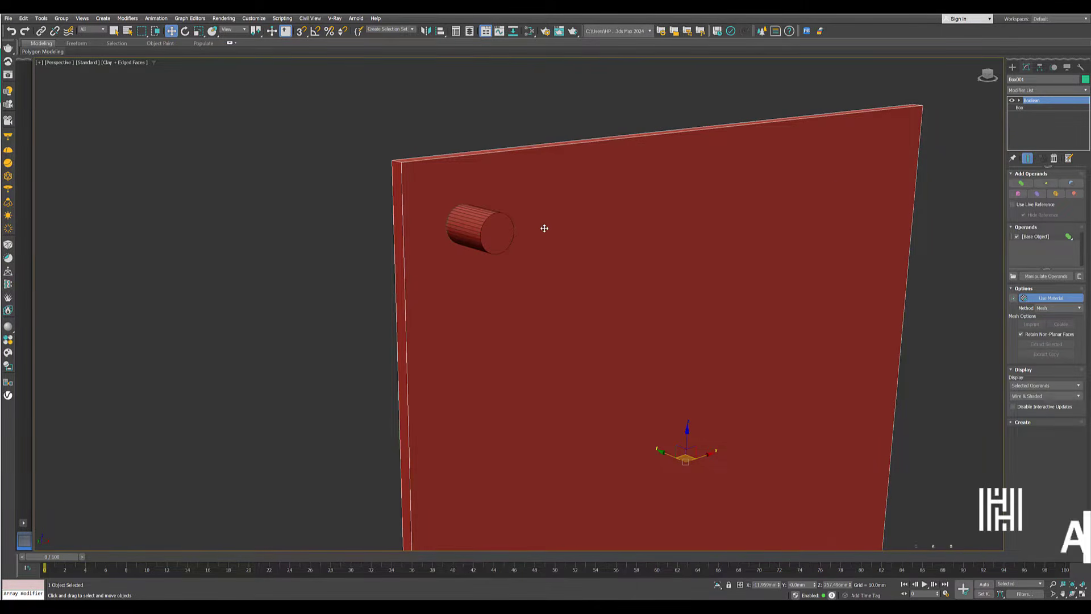
pyautogui.moveTo(543, 229)
pyautogui.mouseDown(button='middle')
pyautogui.moveTo(475, 231)
pyautogui.moveTo(535, 241)
pyautogui.mouseUp(button='middle')
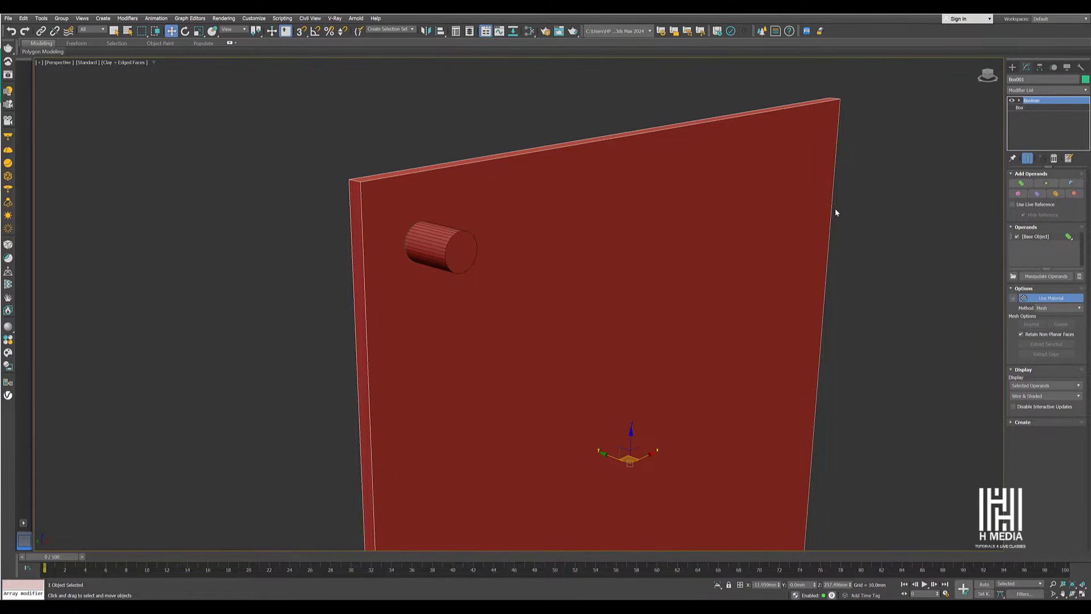
# Subtract the cylinder from the plate to cut a round hole near its upper-left corner
pyautogui.click(1072, 183)
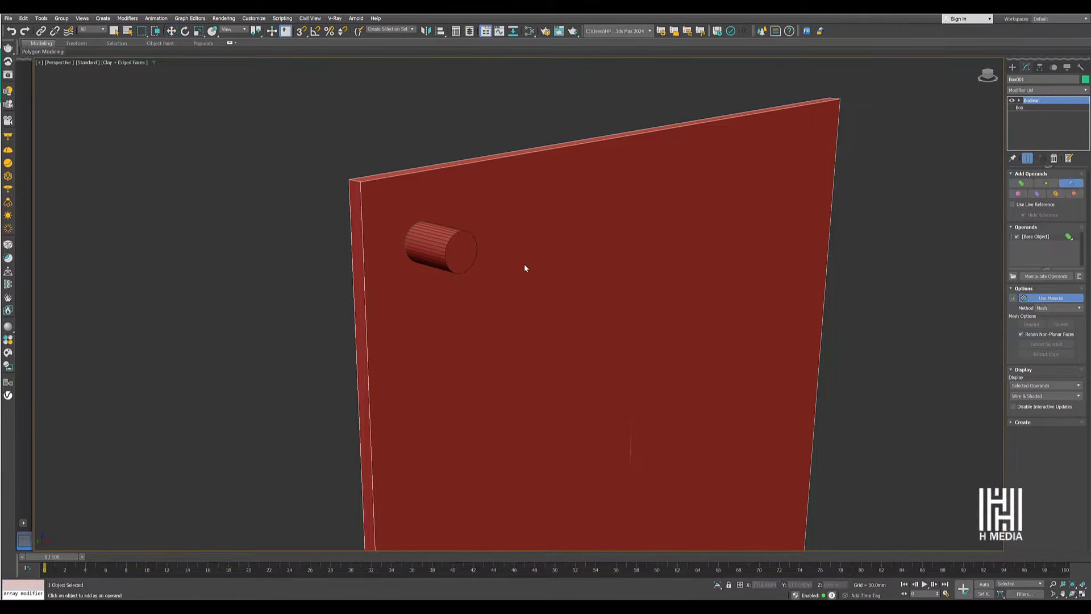
pyautogui.click(458, 245)
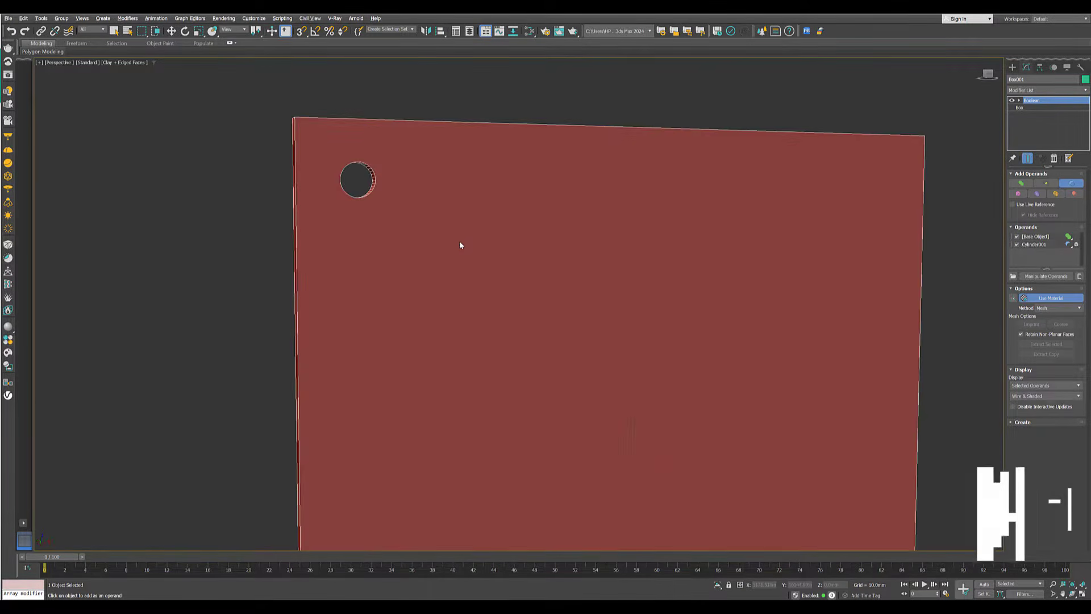
pyautogui.keyDown('alt'); pyautogui.moveTo(377, 180); pyautogui.dragTo(392, 211, button='middle'); pyautogui.keyUp('alt')
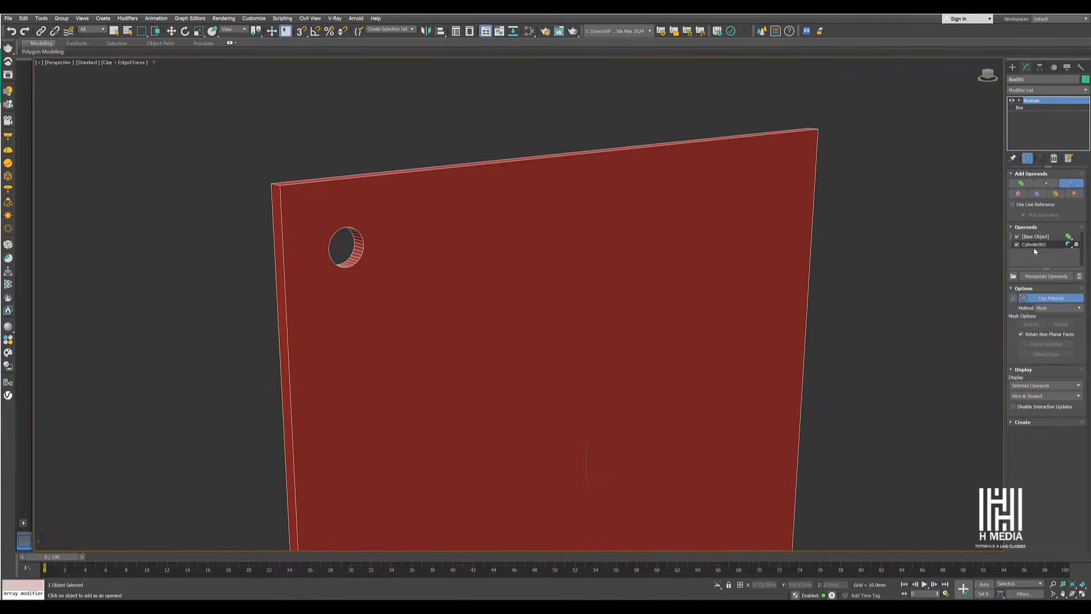
# Select the cylinder operand in the Boolean and move it across to the upper-right area of the plate
pyautogui.click(1034, 246)
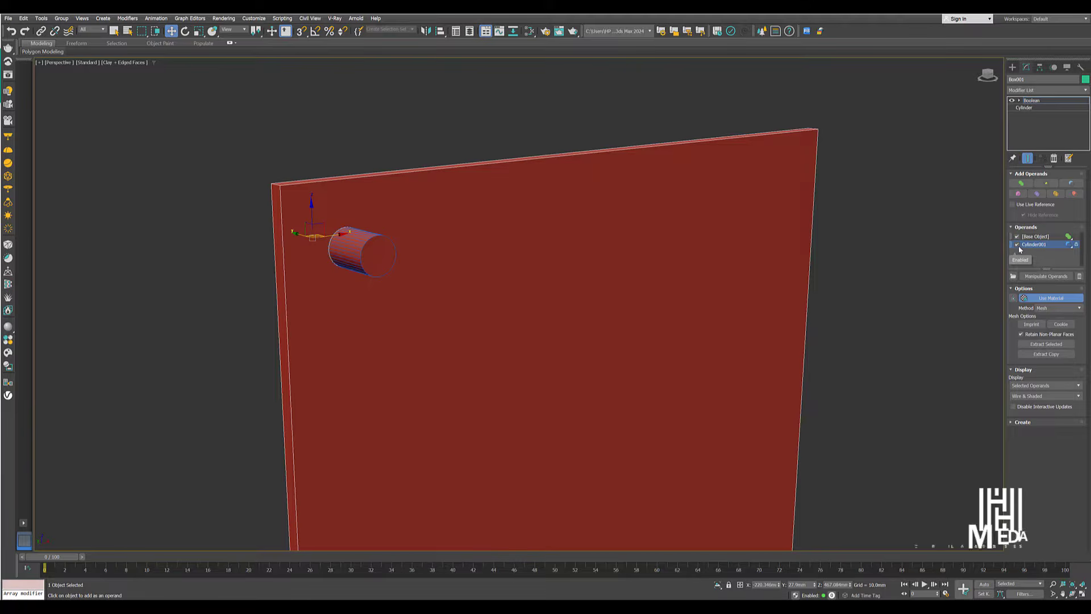
pyautogui.click(1017, 245)
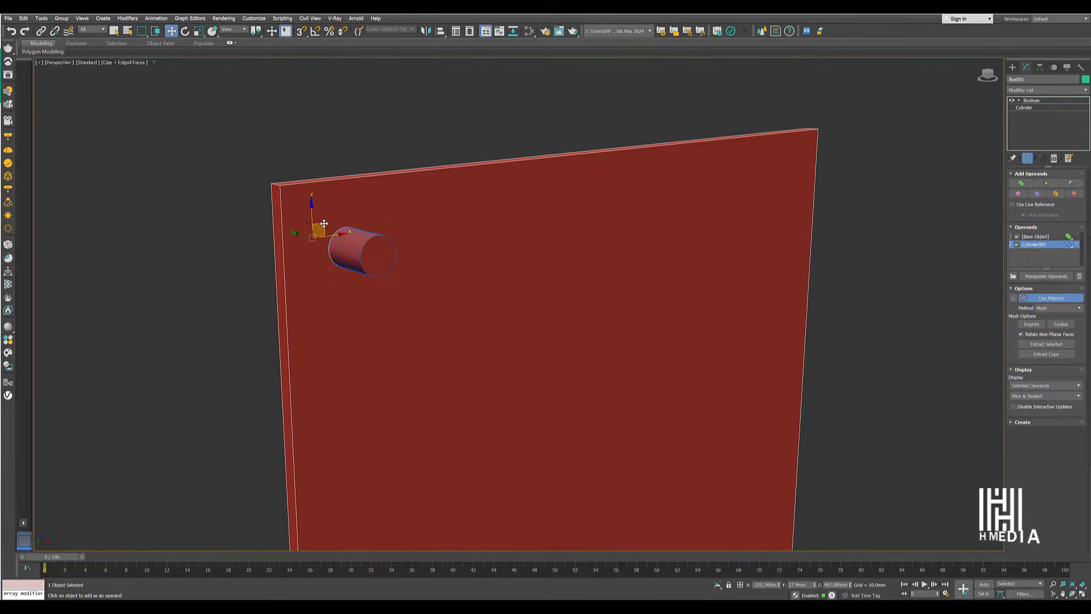
pyautogui.moveTo(324, 223); pyautogui.dragTo(645, 226)
# Scale the cylinder operand up uniformly and change the display of selected operands to Wire
pyautogui.keyDown('alt'); pyautogui.moveTo(613, 269); pyautogui.dragTo(599, 275); pyautogui.keyUp('alt')
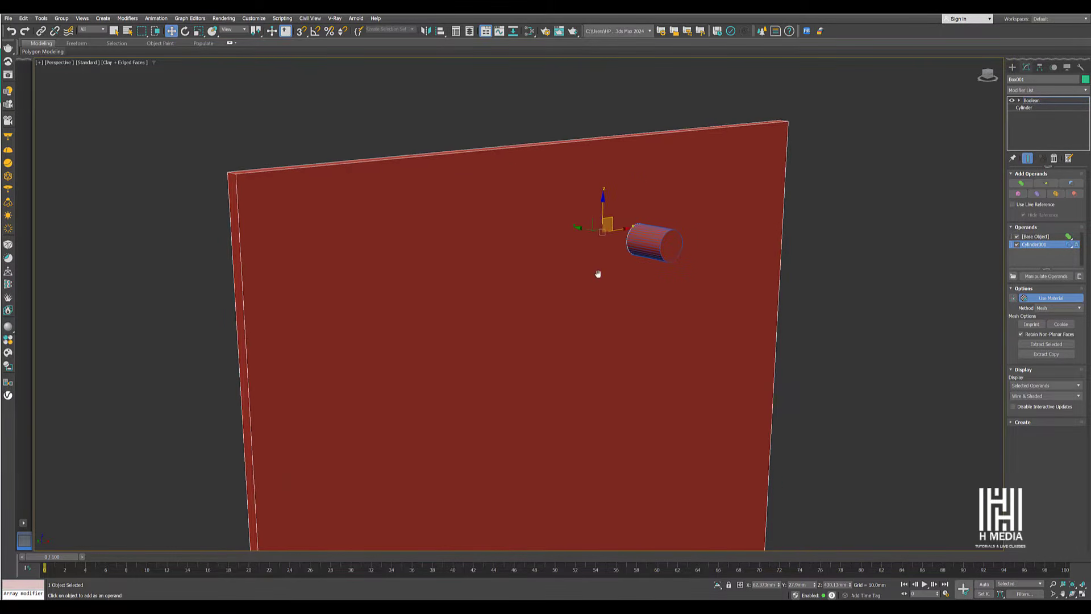
pyautogui.keyDown('alt'); pyautogui.moveTo(599, 275); pyautogui.dragTo(591, 282, button='middle'); pyautogui.keyUp('alt')
pyautogui.press('r')
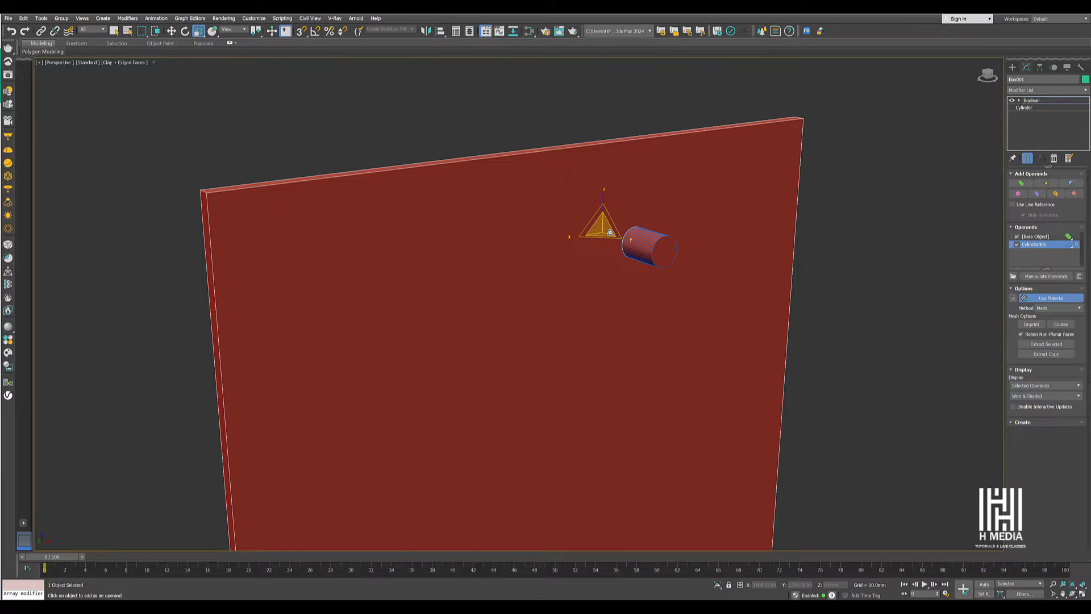
pyautogui.moveTo(600, 229); pyautogui.dragTo(635, 177)
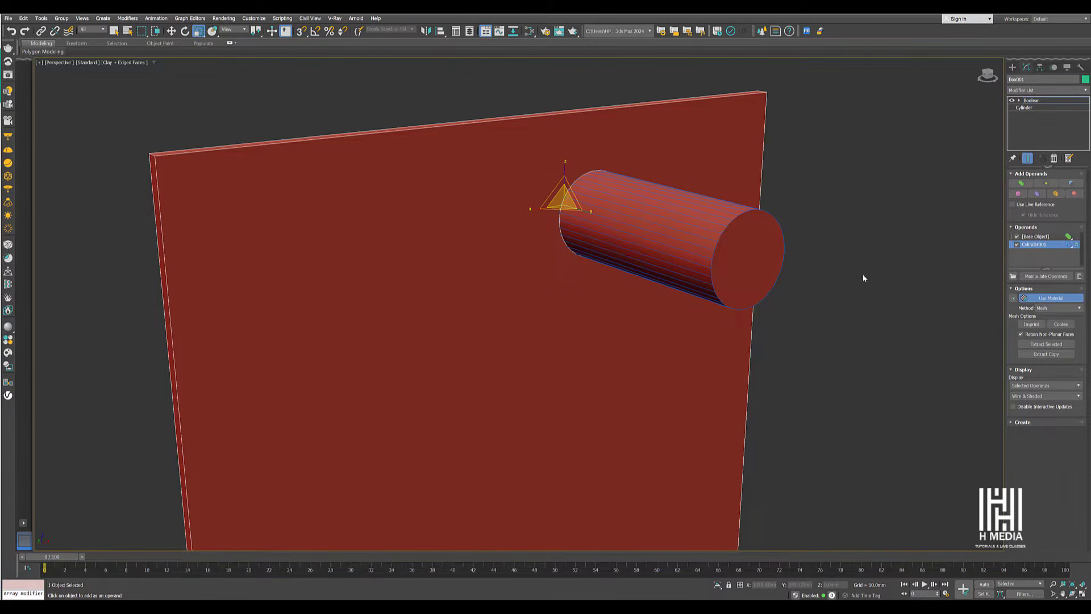
pyautogui.click(1055, 396)
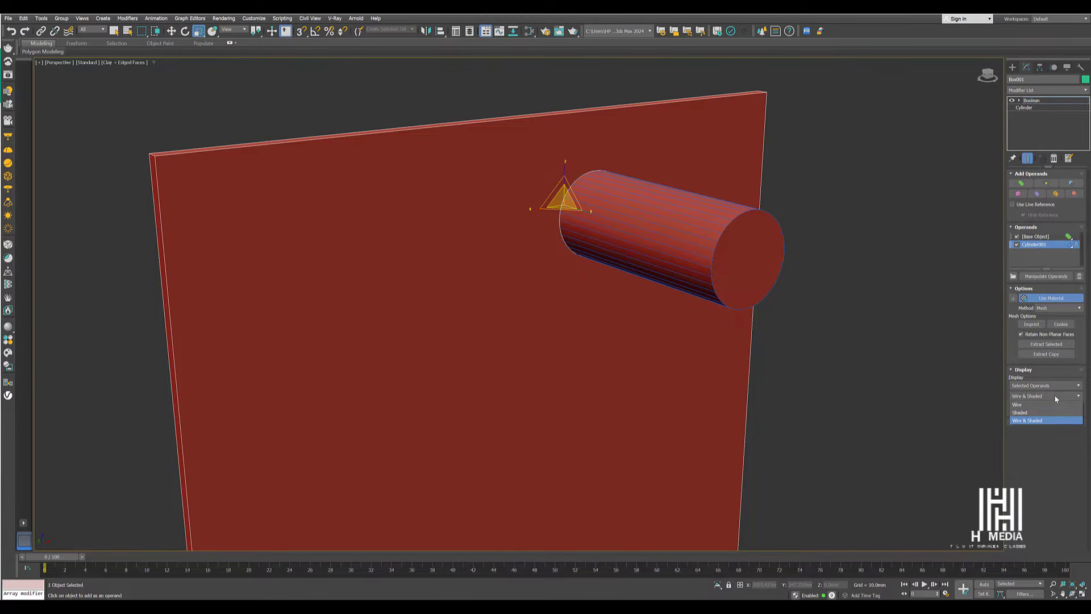
pyautogui.click(1024, 405)
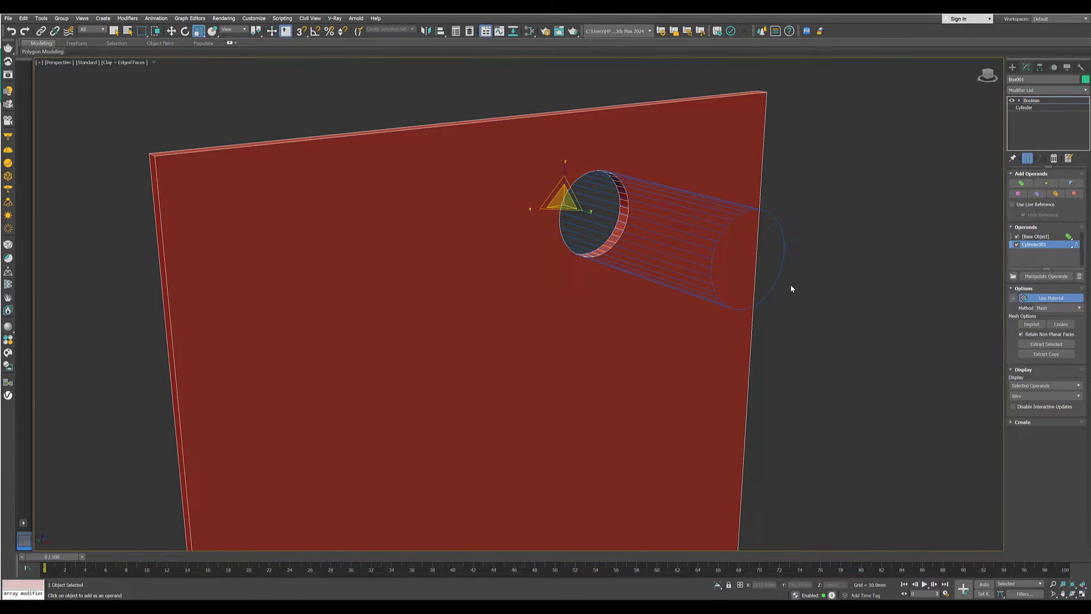
# Move the cylinder operand down and right, and copy it to the plate's middle to cut a second hole
pyautogui.moveTo(564, 199); pyautogui.dragTo(613, 210)
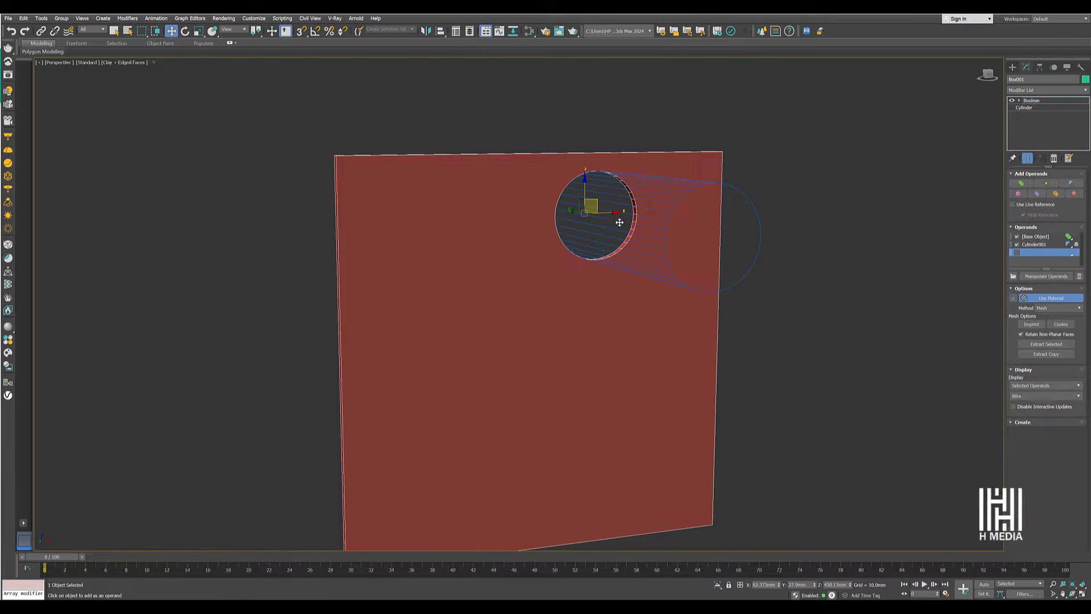
pyautogui.moveTo(611, 211); pyautogui.dragTo(632, 240)
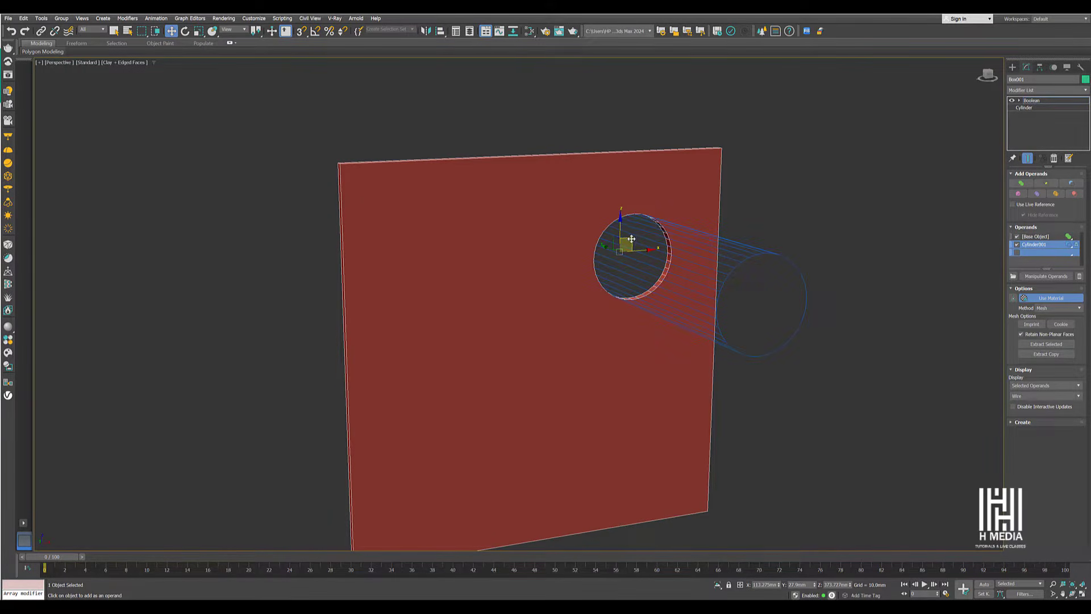
pyautogui.keyDown('shift'); pyautogui.moveTo(632, 240); pyautogui.dragTo(508, 281); pyautogui.keyUp('shift')
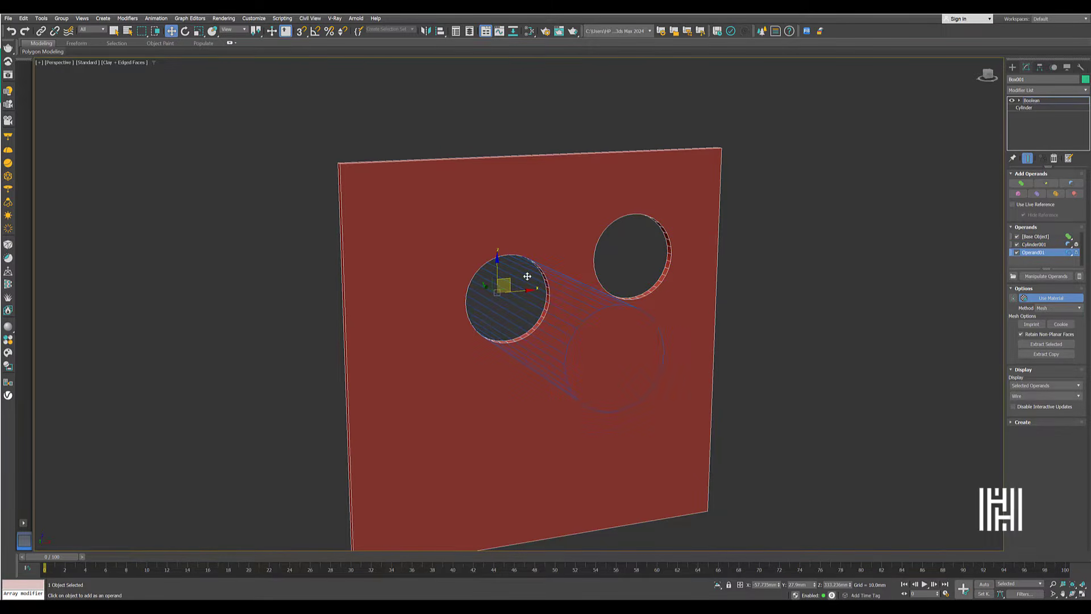
# Scale the copied operand up to more than half the plate's width and move it down clear of the smaller hole
pyautogui.press('r')
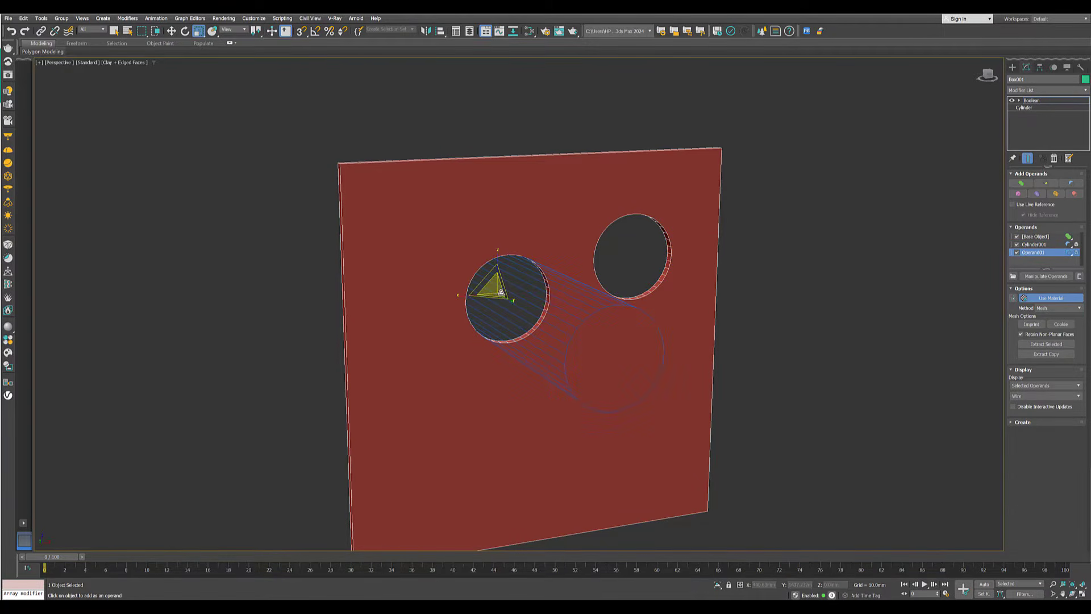
pyautogui.moveTo(492, 287); pyautogui.dragTo(519, 241)
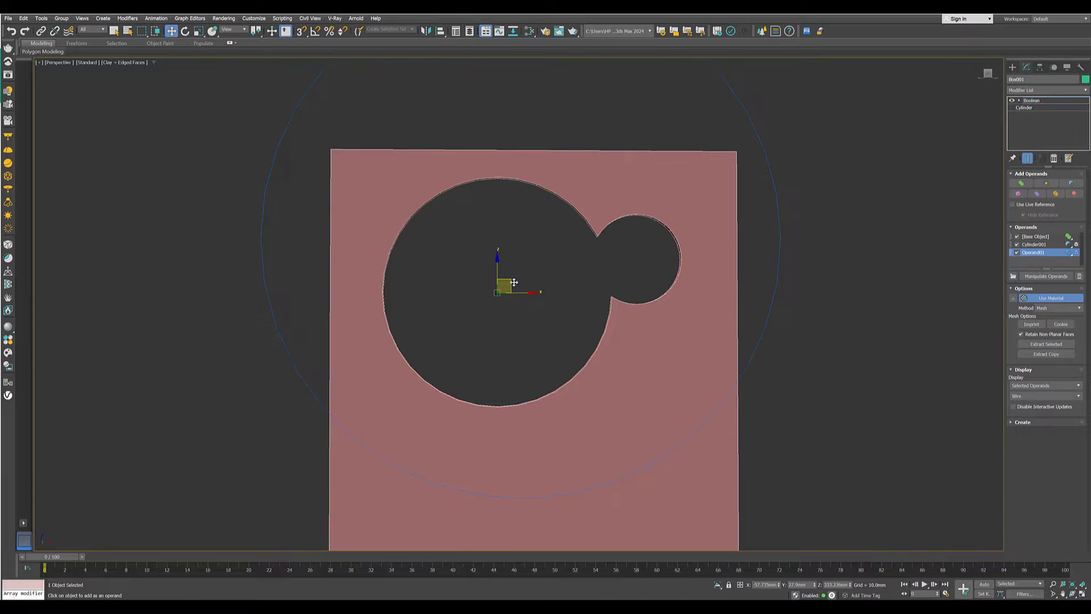
pyautogui.moveTo(515, 283); pyautogui.dragTo(594, 342)
pyautogui.keyDown('alt'); pyautogui.moveTo(594, 342); pyautogui.dragTo(534, 267, button='middle'); pyautogui.keyUp('alt')
# Change the large cylinder operand's operation to Union and move it along its axis so it passes through the plate
pyautogui.click(1046, 276)
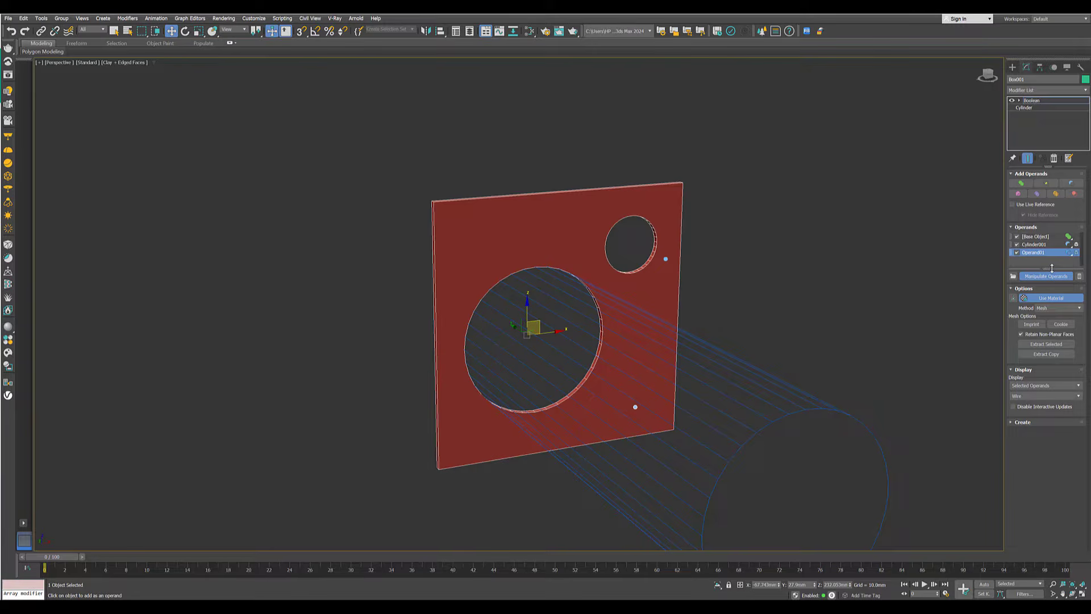
pyautogui.click(1070, 255)
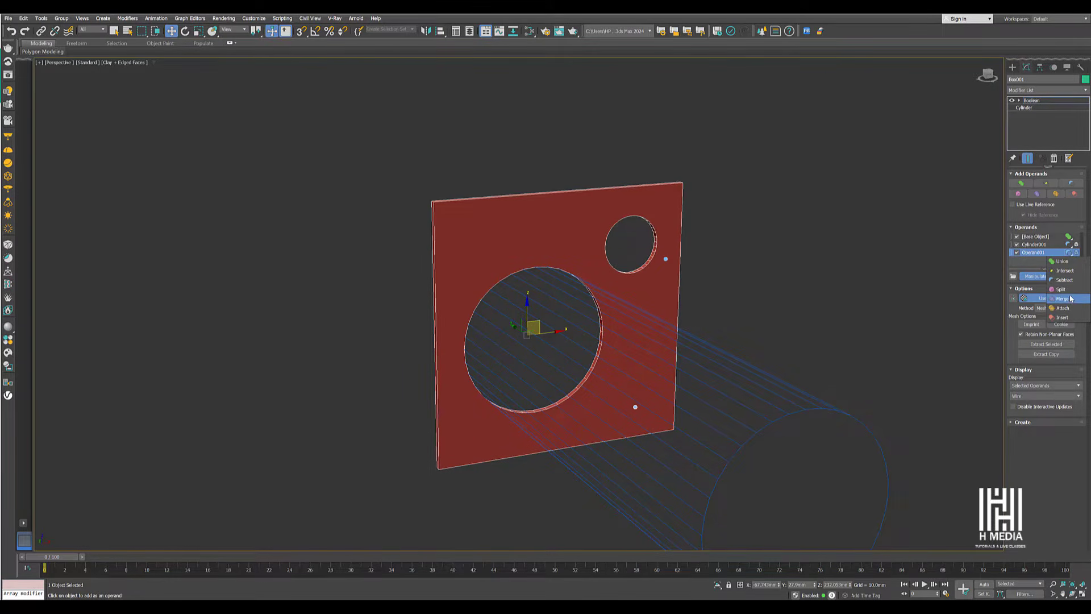
pyautogui.click(1062, 262)
pyautogui.moveTo(572, 293)
pyautogui.keyDown('alt'); pyautogui.mouseDown(button='middle')
pyautogui.moveTo(607, 296)
pyautogui.moveTo(568, 293)
pyautogui.mouseUp(button='middle'); pyautogui.keyUp('alt')
pyautogui.moveTo(503, 334); pyautogui.dragTo(515, 333)
pyautogui.keyDown('alt'); pyautogui.moveTo(516, 333); pyautogui.dragTo(569, 309, button='middle'); pyautogui.keyUp('alt')
# Switch the large cylinder operand's operation to Intersect
pyautogui.click(1069, 252)
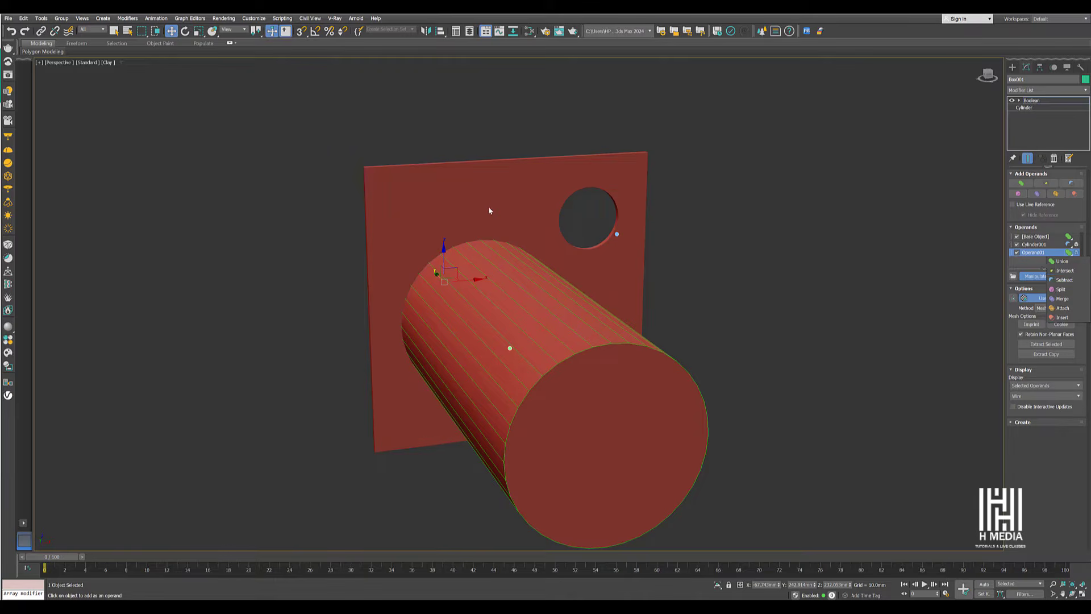
pyautogui.keyDown('alt'); pyautogui.moveTo(493, 254); pyautogui.dragTo(492, 254, button='middle'); pyautogui.keyUp('alt')
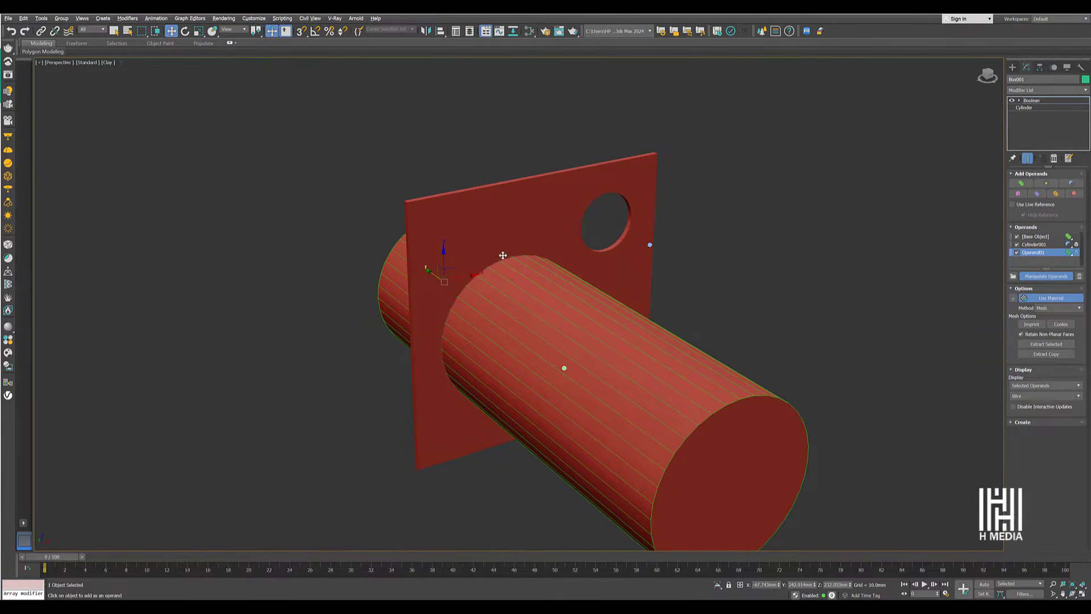
pyautogui.click(1069, 253)
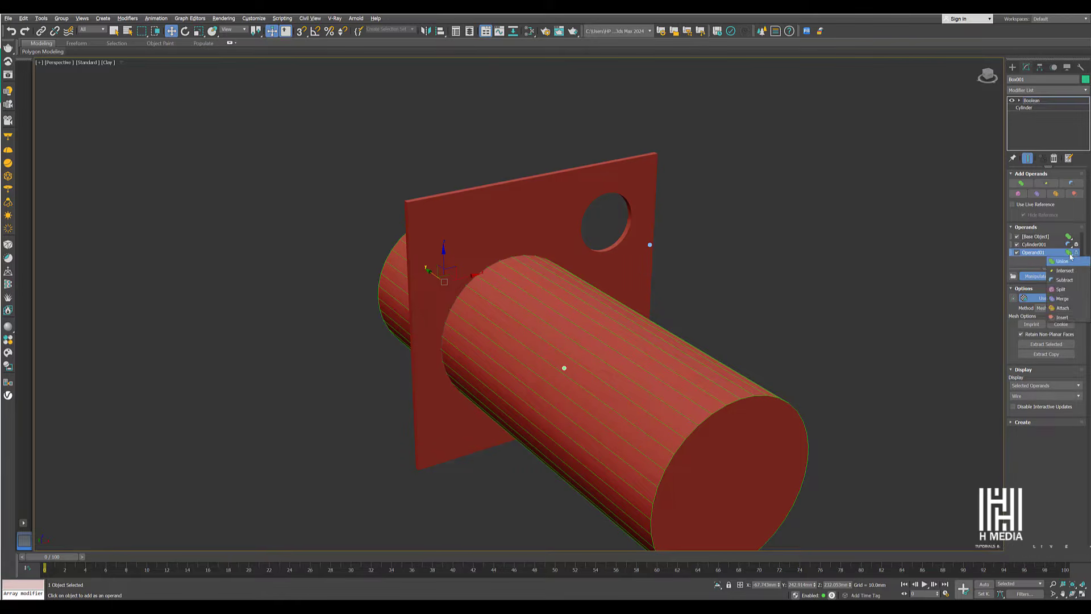
pyautogui.click(1065, 271)
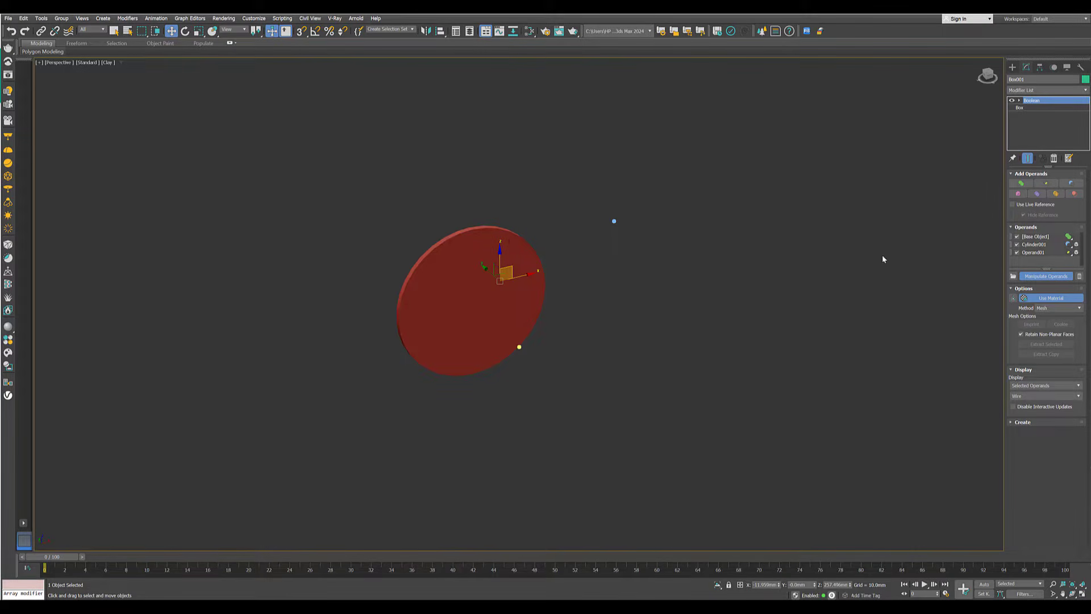
pyautogui.click(1068, 254)
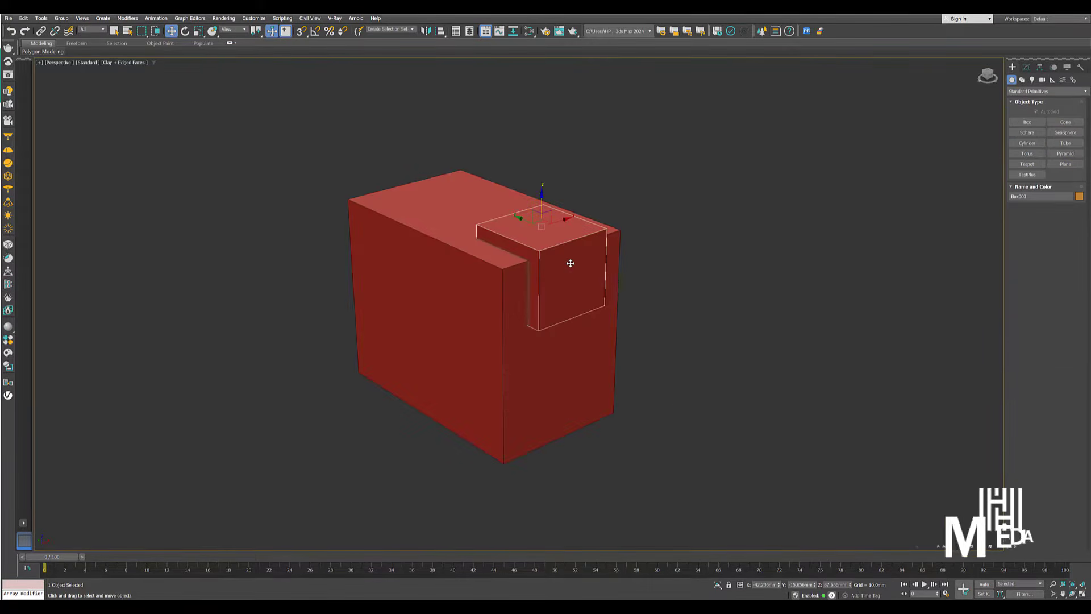
# Subtract the small box from the large block's upper front edge with the Boolean modifier
pyautogui.scroll(3, 569, 256)
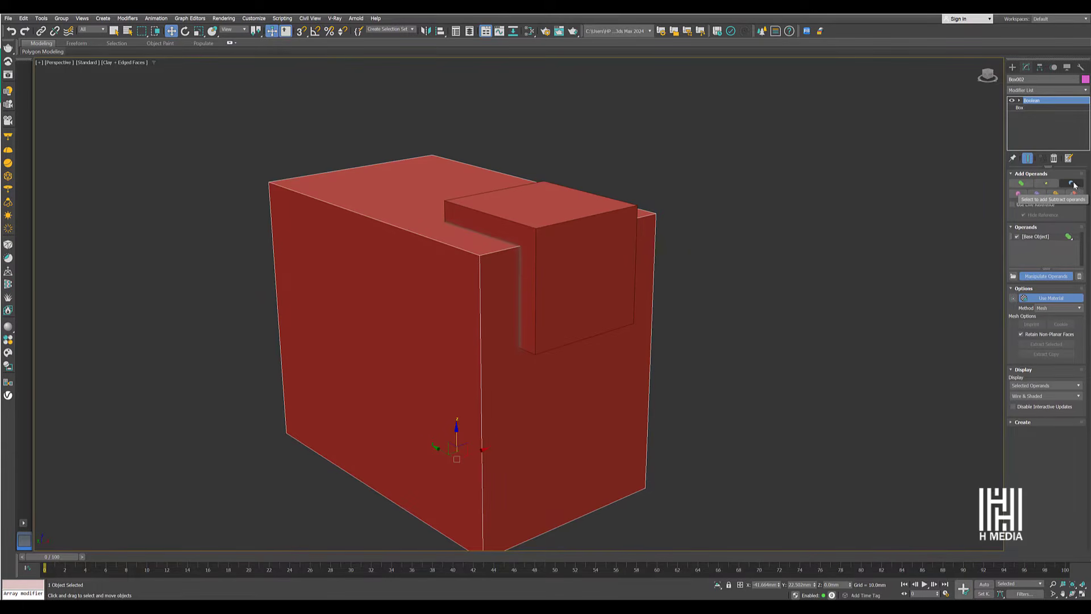
pyautogui.click(1072, 183)
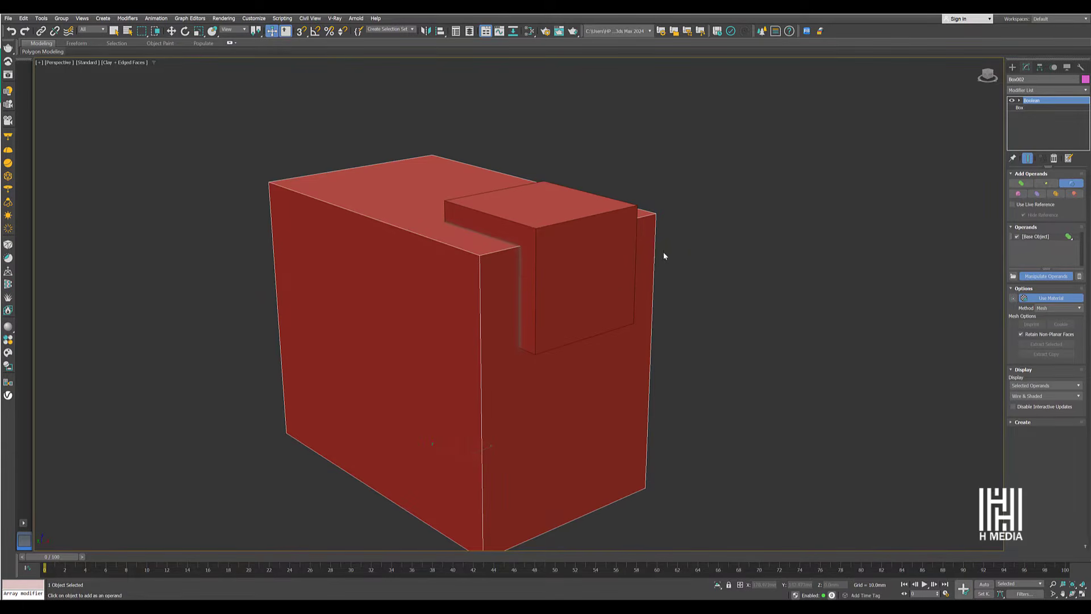
pyautogui.click(579, 225)
pyautogui.keyDown('alt'); pyautogui.moveTo(615, 281); pyautogui.dragTo(537, 272, button='middle'); pyautogui.keyUp('alt')
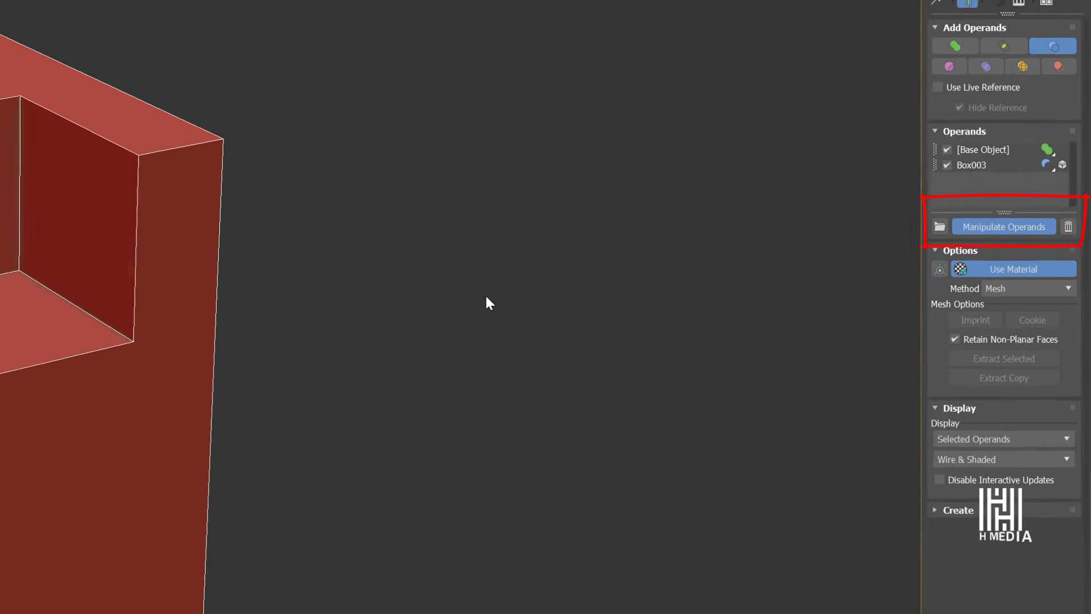
# Select the small box operand, change the display of selected operands to Wire, and move it to adjust the notch
pyautogui.click(968, 160)
pyautogui.click(1000, 463)
pyautogui.click(990, 481)
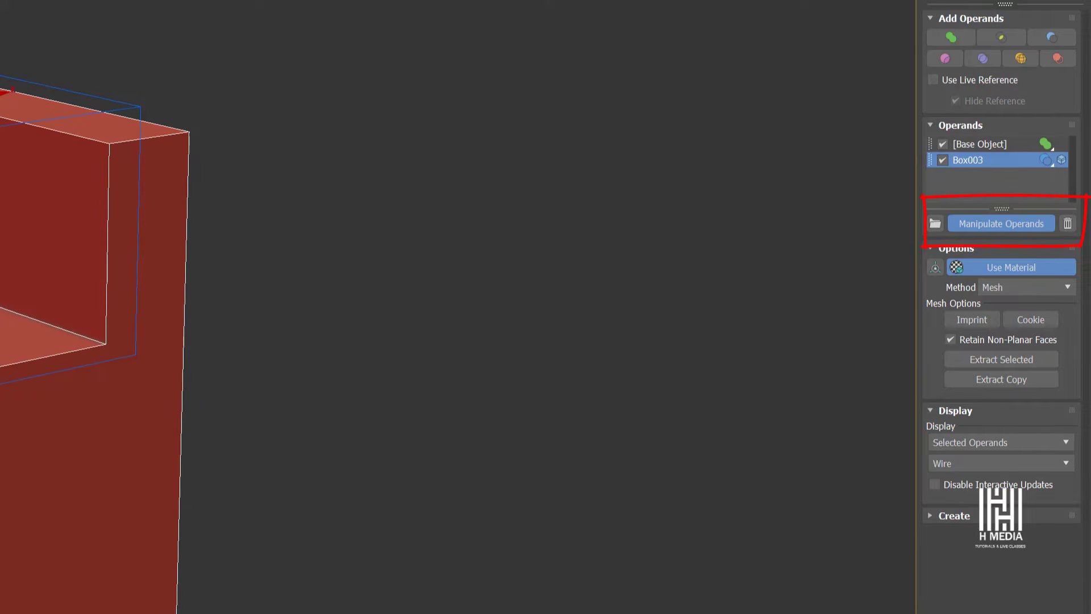
pyautogui.moveTo(279, 120)
pyautogui.mouseDown()
pyautogui.moveTo(280, 141)
pyautogui.moveTo(280, 123)
pyautogui.mouseUp()
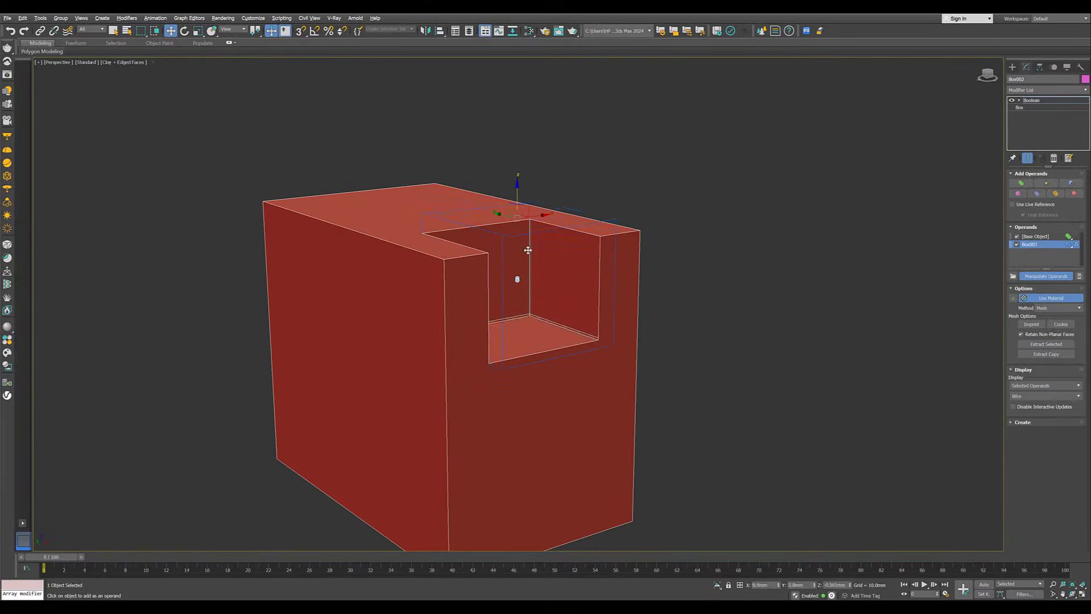
# Copy the box operand straight down to cut a matching notch in the block's lower front edge
pyautogui.keyDown('shift'); pyautogui.moveTo(518, 182); pyautogui.dragTo(549, 390); pyautogui.keyUp('shift')
pyautogui.keyDown('alt'); pyautogui.moveTo(556, 391); pyautogui.dragTo(546, 300, button='middle'); pyautogui.keyUp('alt')
pyautogui.moveTo(547, 310); pyautogui.dragTo(549, 308)
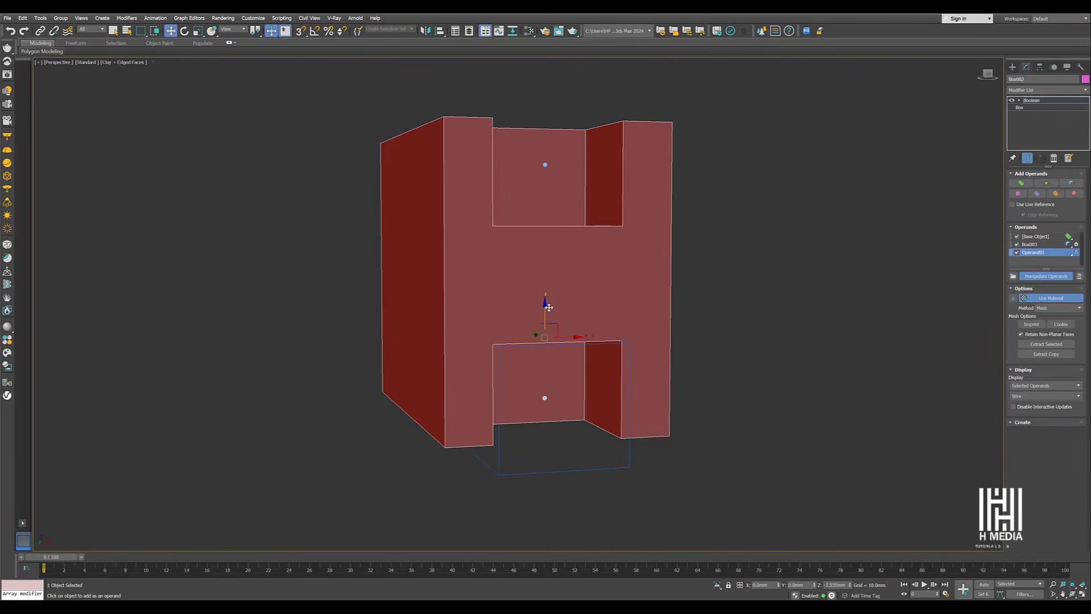
# Select both the upper and lower box operands and copy them to the opposite end of the block
pyautogui.keyDown('alt'); pyautogui.moveTo(575, 288); pyautogui.dragTo(540, 217, button='middle'); pyautogui.keyUp('alt')
pyautogui.keyDown('ctrl'); pyautogui.click(547, 198); pyautogui.keyUp('ctrl')
pyautogui.scroll(-3, 557, 227)
pyautogui.moveTo(541, 218)
pyautogui.keyDown('shift'); pyautogui.mouseDown()
pyautogui.moveTo(387, 192)
pyautogui.moveTo(398, 198)
pyautogui.mouseUp(); pyautogui.keyUp('shift')
pyautogui.scroll(5, 456, 192)
pyautogui.keyDown('alt'); pyautogui.moveTo(494, 209); pyautogui.dragTo(534, 200, button='middle'); pyautogui.keyUp('alt')
# Copy the selected pair of operands to the middle of the block's long side in the Top view
pyautogui.press('t')
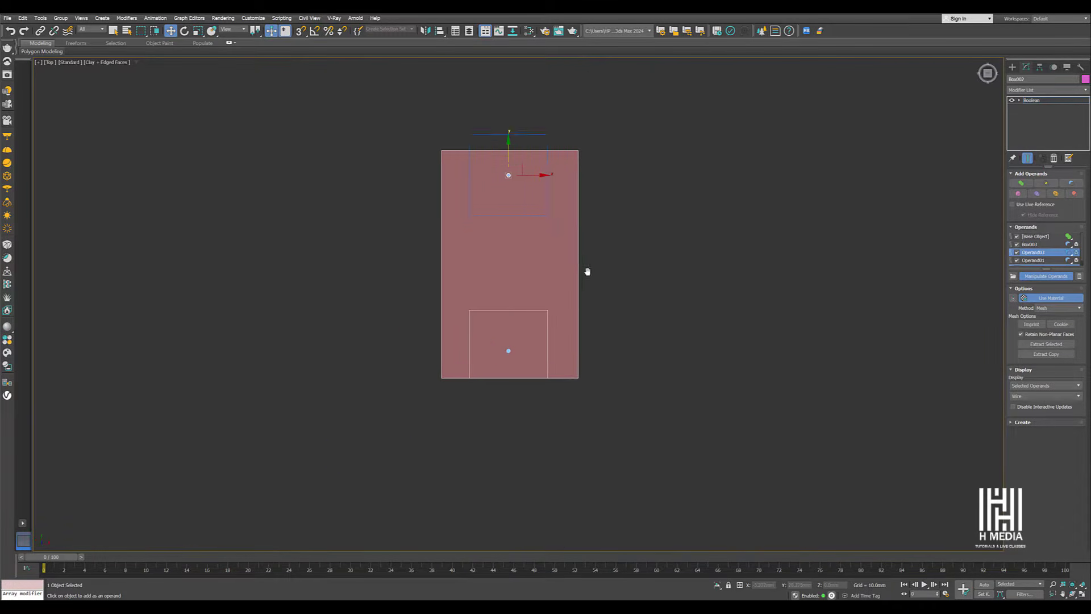
pyautogui.scroll(4, 520, 201)
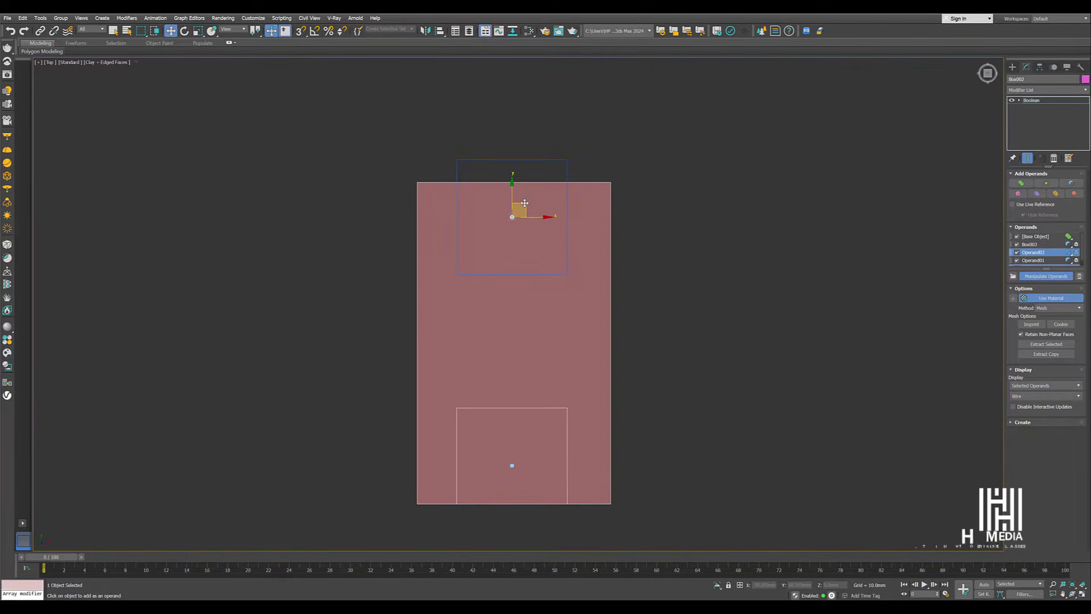
pyautogui.moveTo(518, 209)
pyautogui.mouseDown()
pyautogui.moveTo(609, 332)
pyautogui.moveTo(619, 329)
pyautogui.mouseUp()
# Scale the side pair of operands down along the block's length to about half, working in the Perspective view
pyautogui.press('p')
pyautogui.scroll(4, 650, 318)
pyautogui.keyDown('alt'); pyautogui.moveTo(650, 317); pyautogui.dragTo(630, 322, button='middle'); pyautogui.keyUp('alt')
pyautogui.press('r')
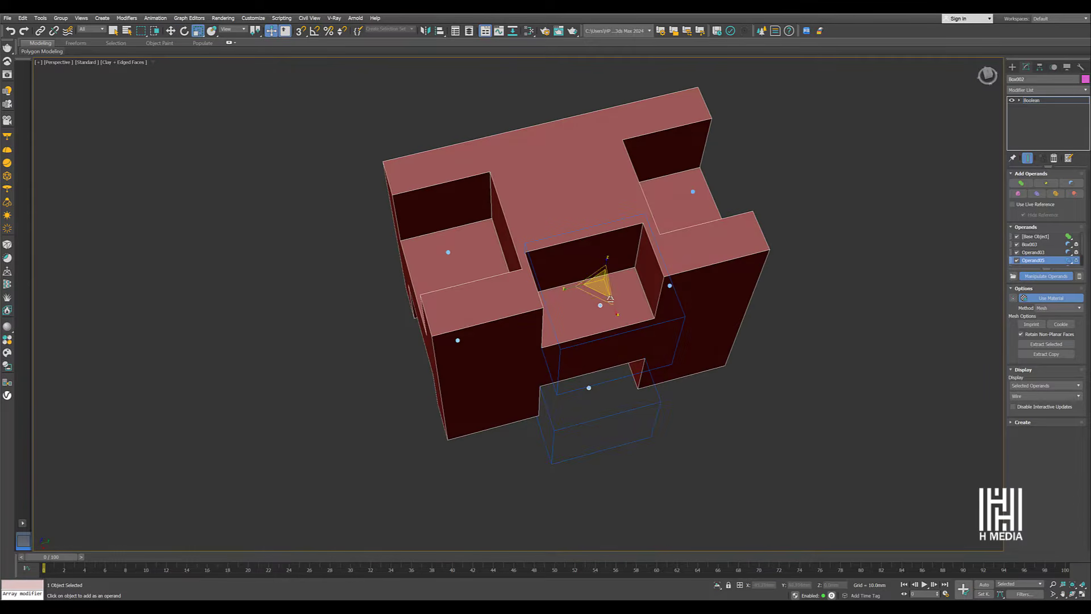
pyautogui.moveTo(564, 287); pyautogui.dragTo(626, 275)
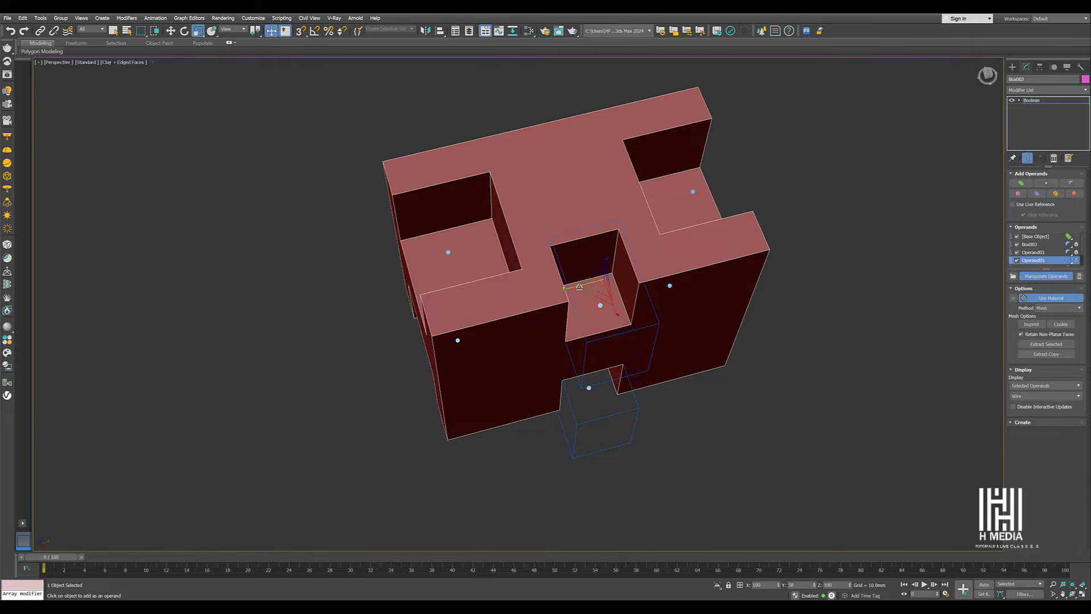
# Copy the narrowed pair of operands across to the block's opposite long side to cut matching notches
pyautogui.press('w')
pyautogui.keyDown('alt'); pyautogui.moveTo(626, 274); pyautogui.dragTo(663, 291, button='middle'); pyautogui.keyUp('alt')
pyautogui.keyDown('alt'); pyautogui.moveTo(588, 249); pyautogui.dragTo(596, 245, button='middle'); pyautogui.keyUp('alt')
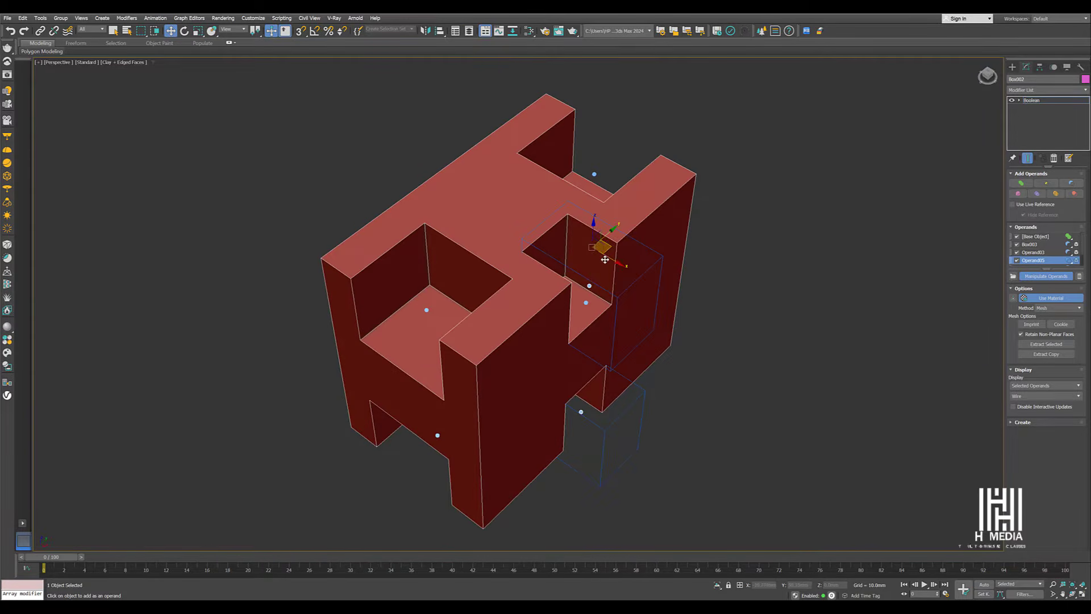
pyautogui.moveTo(578, 246); pyautogui.dragTo(435, 175)
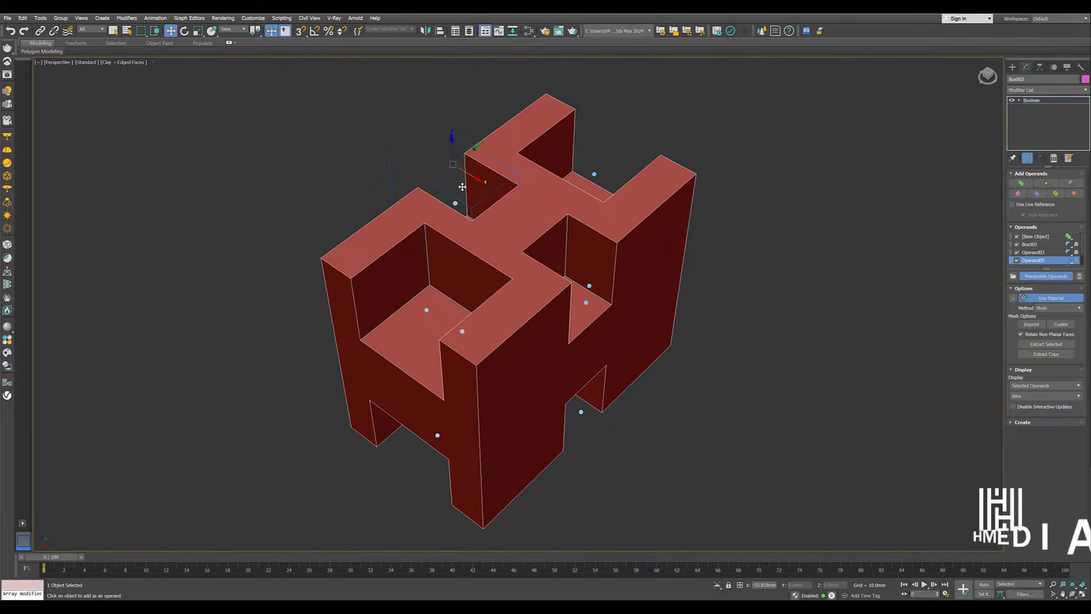
# Rename the end-notch operand Operand03 as Box 4
pyautogui.scroll(4, 557, 210)
pyautogui.moveTo(449, 176)
pyautogui.keyDown('alt'); pyautogui.mouseDown(button='middle')
pyautogui.moveTo(554, 205)
pyautogui.moveTo(538, 251)
pyautogui.moveTo(472, 257)
pyautogui.mouseUp(button='middle'); pyautogui.keyUp('alt')
pyautogui.scroll(-3, 538, 256)
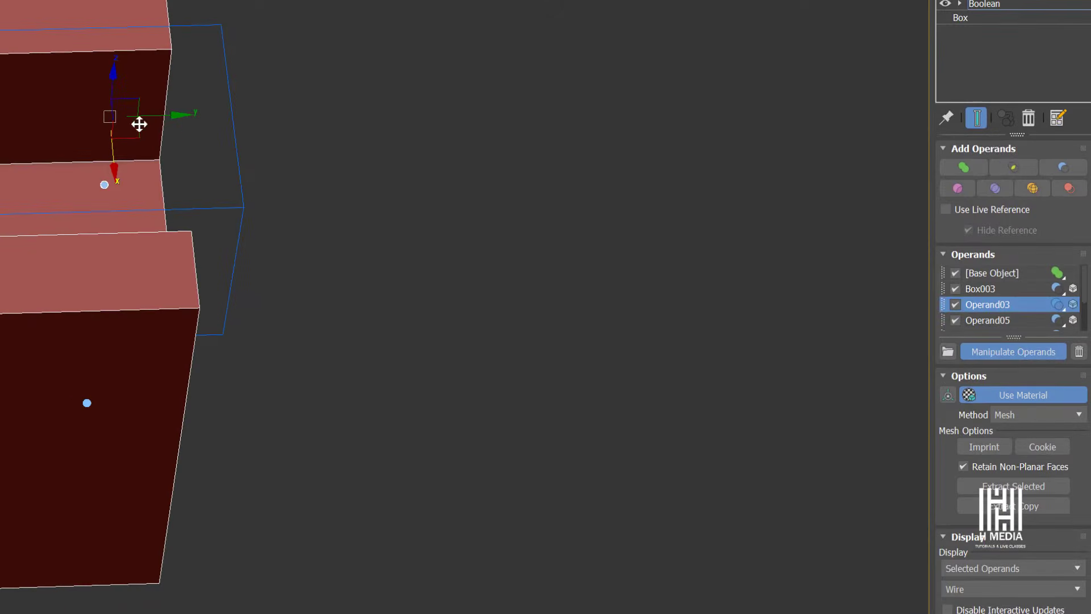
pyautogui.moveTo(151, 142); pyautogui.dragTo(160, 185, button='middle')
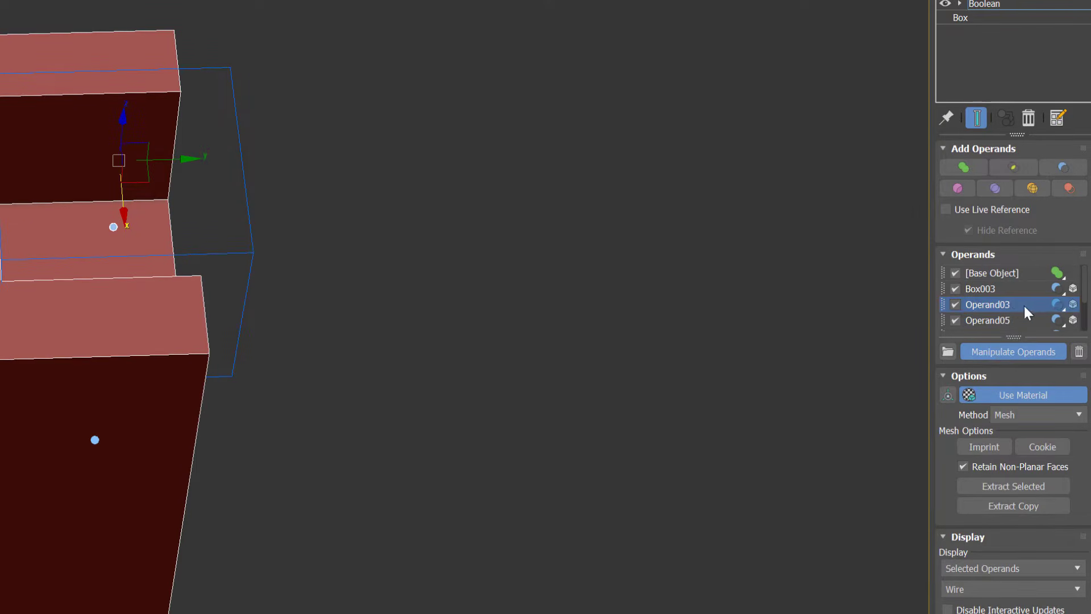
pyautogui.moveTo(1085, 284)
pyautogui.mouseDown()
pyautogui.moveTo(1086, 324)
pyautogui.moveTo(1085, 283)
pyautogui.mouseUp()
pyautogui.rightClick(1004, 302)
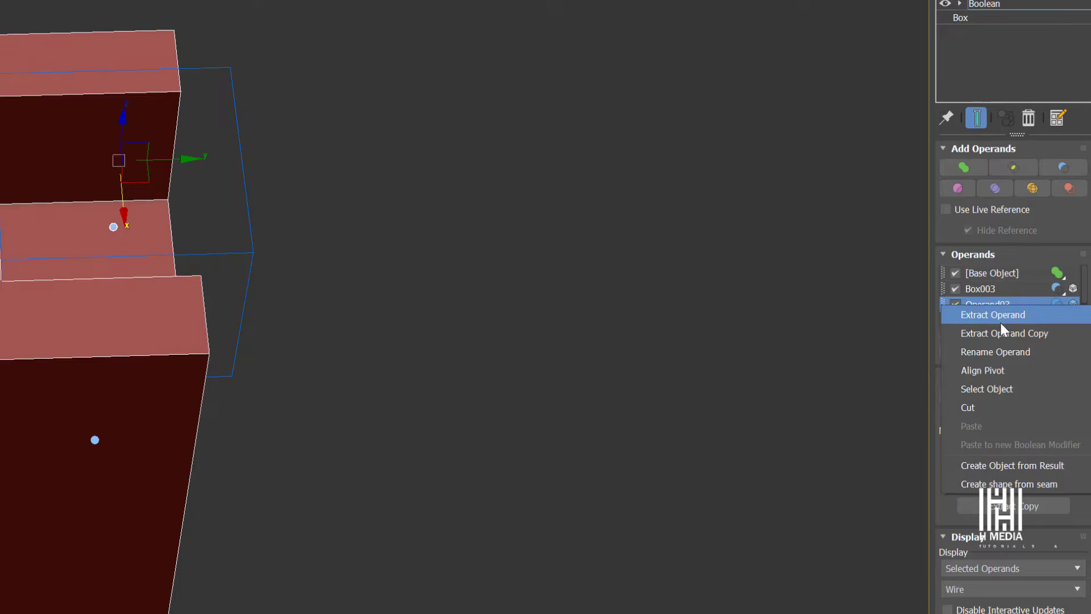
pyautogui.click(1000, 351)
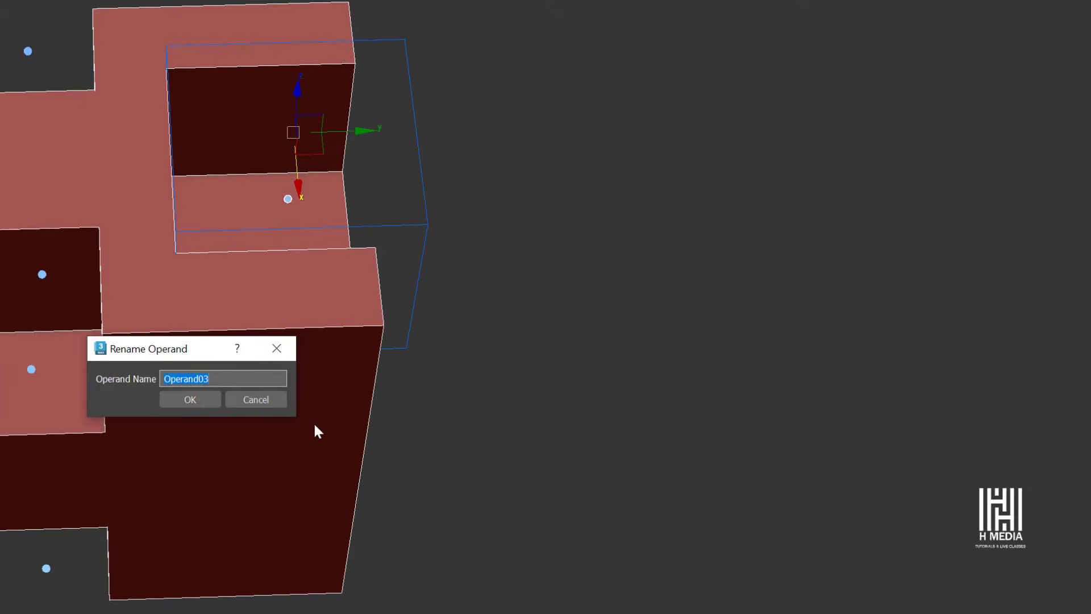
pyautogui.write('Box R')
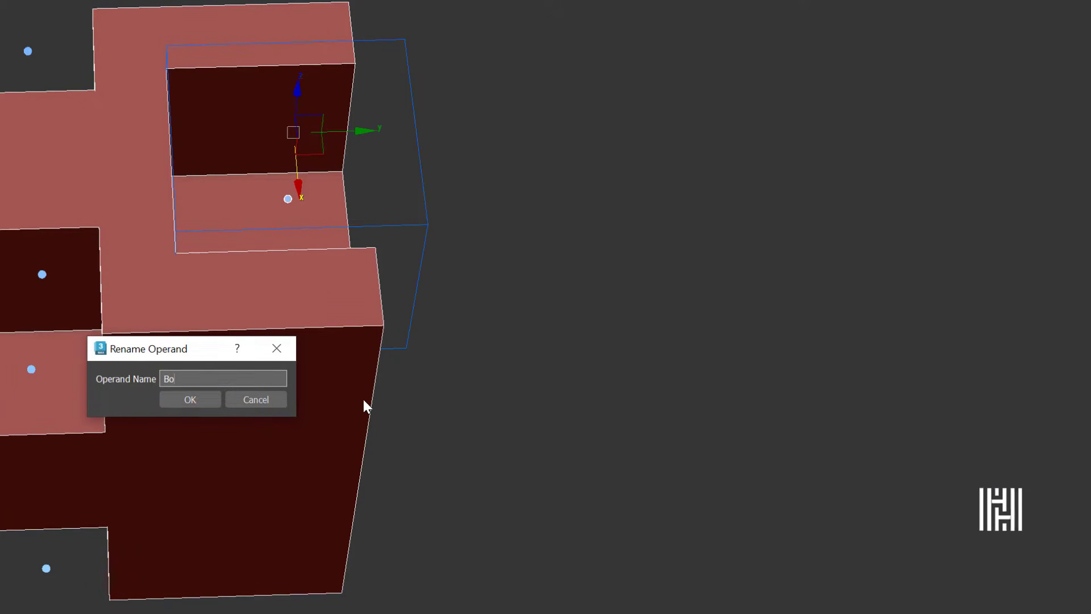
pyautogui.press('Return')
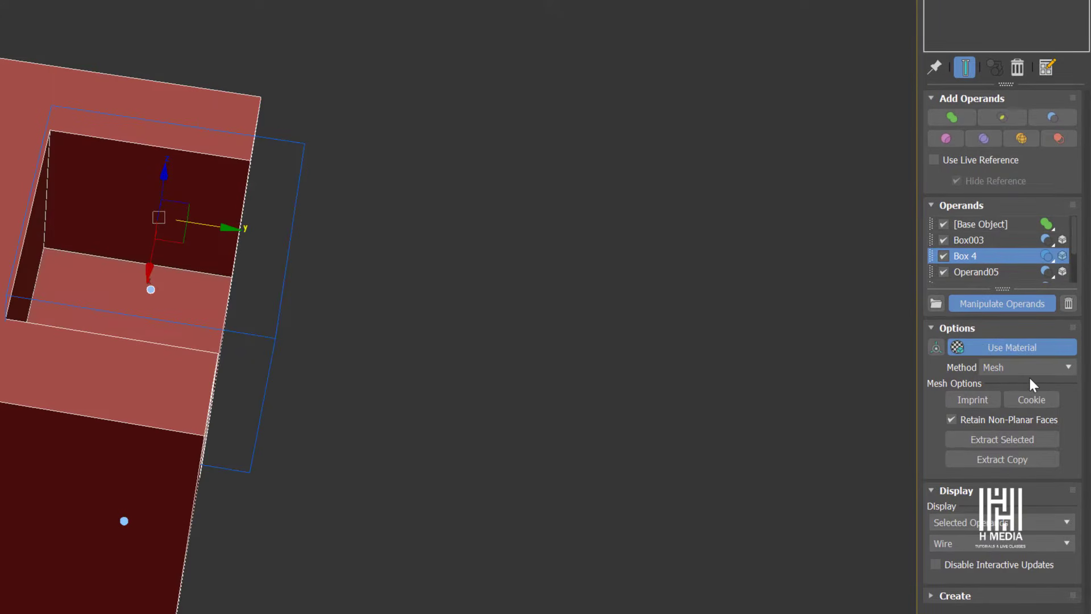
# Switch the Boolean method to OpenVDB and set the voxel size to 4.0 mm
pyautogui.click(1066, 366)
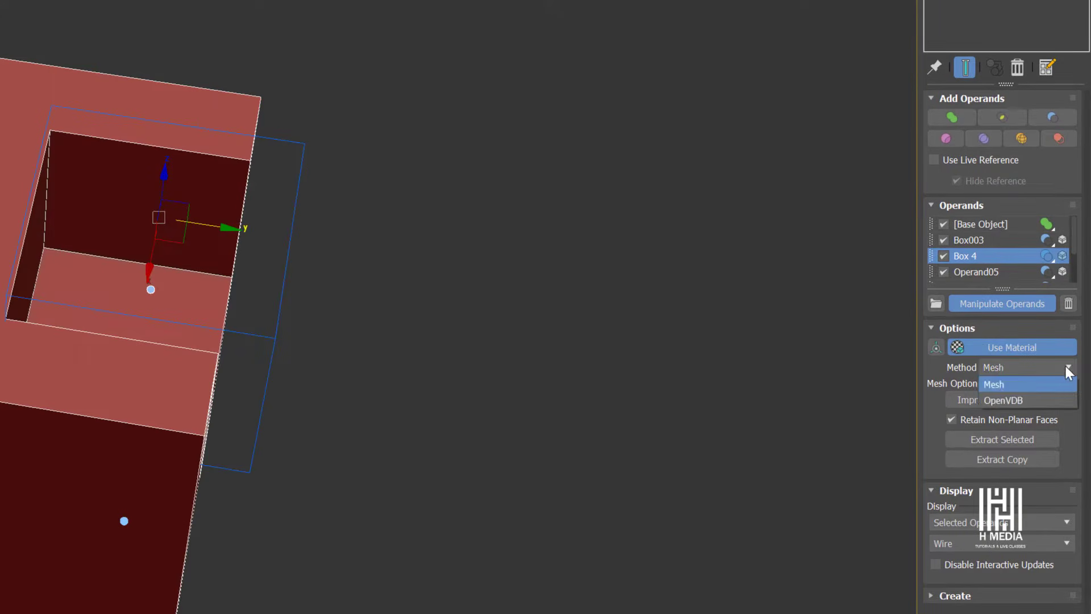
pyautogui.click(1033, 397)
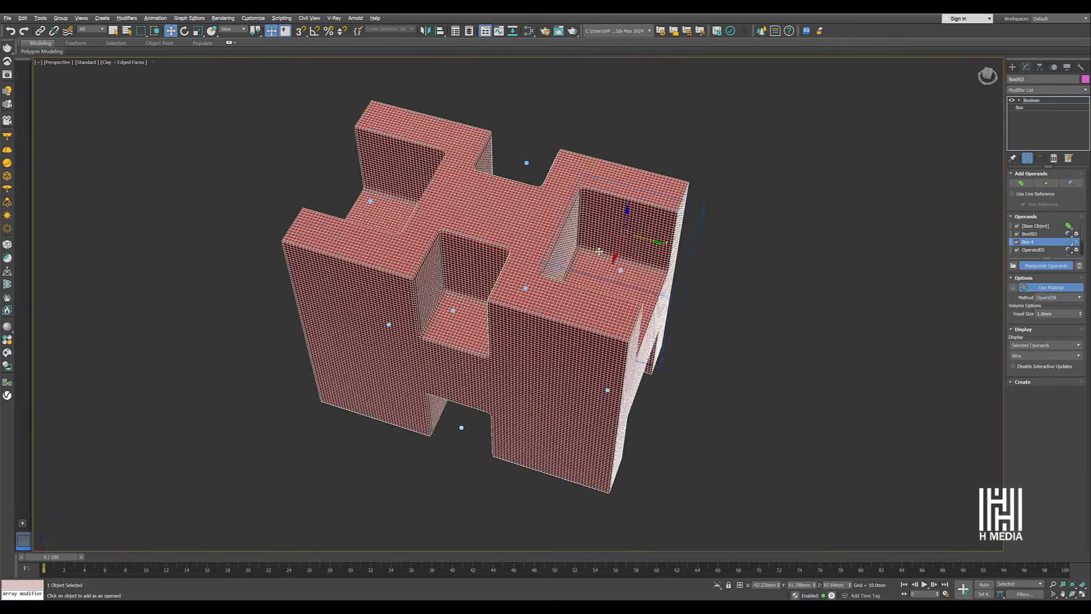
pyautogui.keyDown('alt'); pyautogui.moveTo(599, 251); pyautogui.dragTo(536, 309, button='middle'); pyautogui.keyUp('alt')
pyautogui.scroll(4, 614, 190)
pyautogui.press('F4')
pyautogui.press('F4')
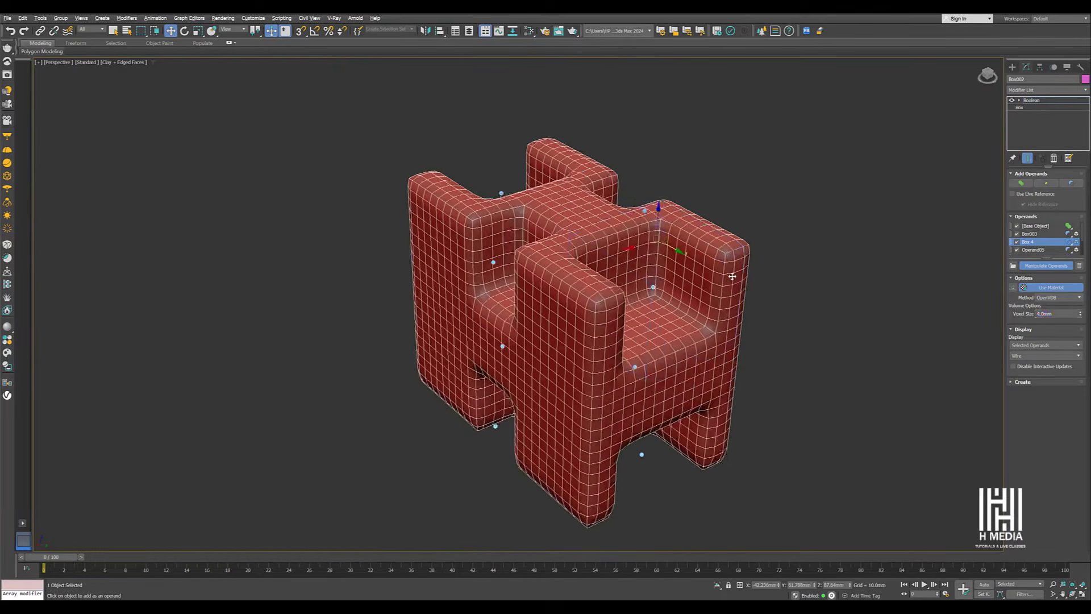
# Extend the Box 4 operand along the block's length and adjust its height to change the cut through the block
pyautogui.keyDown('alt'); pyautogui.moveTo(569, 256); pyautogui.dragTo(668, 255, button='middle'); pyautogui.keyUp('alt')
pyautogui.moveTo(668, 255); pyautogui.dragTo(668, 257)
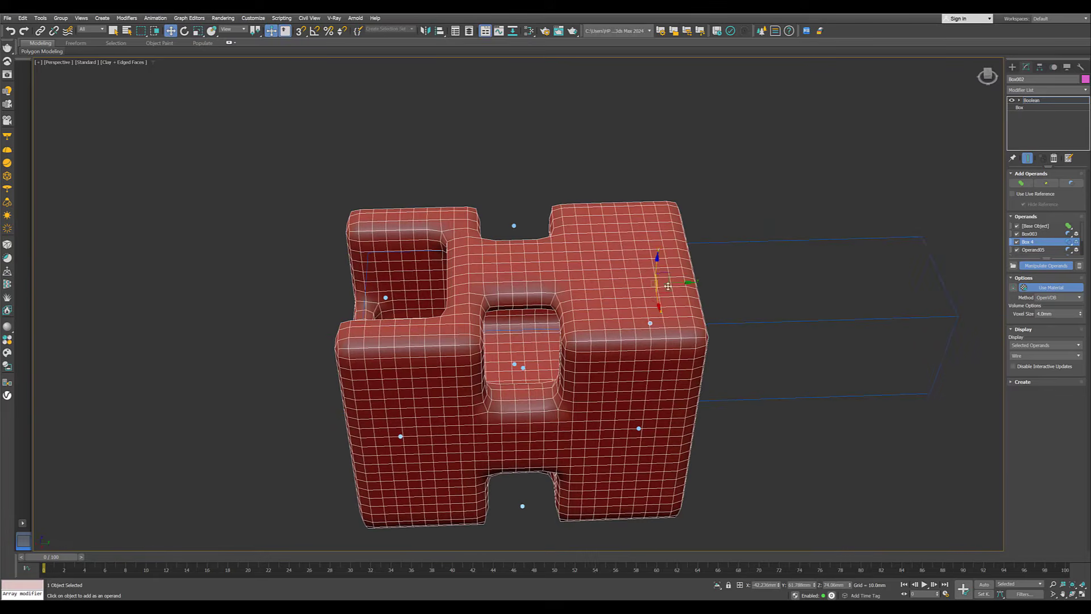
pyautogui.keyDown('alt'); pyautogui.moveTo(616, 245); pyautogui.dragTo(674, 203, button='middle'); pyautogui.keyUp('alt')
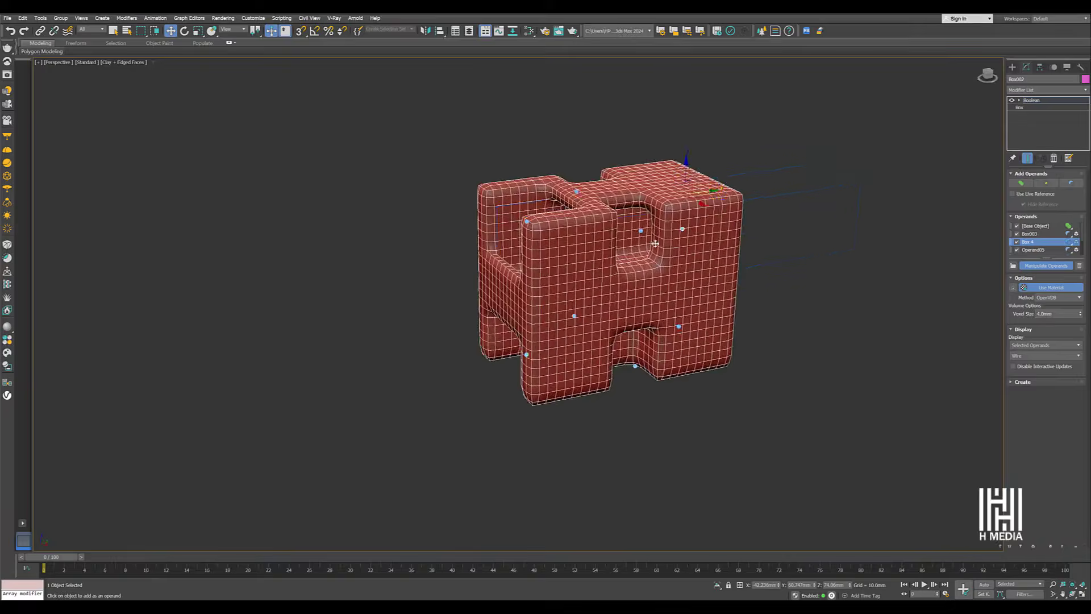
pyautogui.keyDown('alt'); pyautogui.moveTo(648, 233); pyautogui.dragTo(618, 234, button='middle'); pyautogui.keyUp('alt')
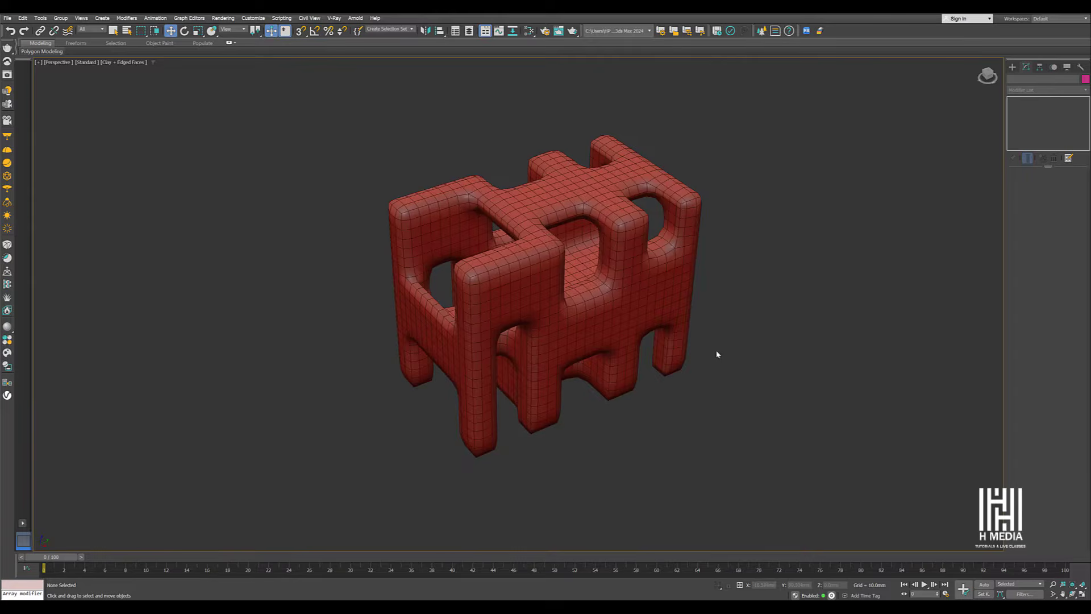
pyautogui.moveTo(717, 354); pyautogui.dragTo(676, 348, button='middle')
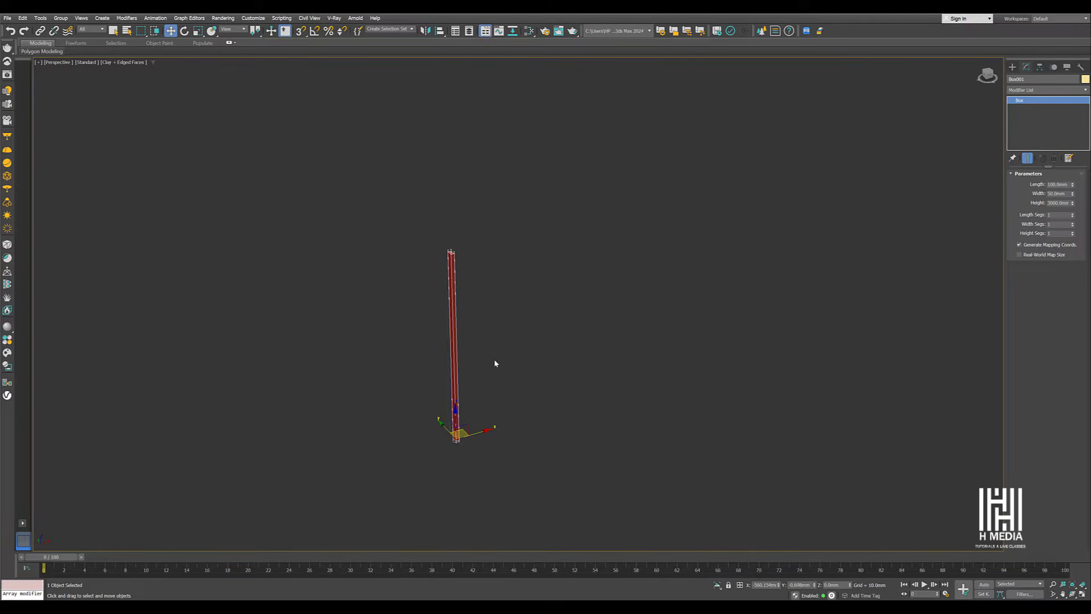
# Set the vertical slat box's length to 500 mm and copy it into a long row of evenly spaced slats
pyautogui.scroll(3, 440, 405)
pyautogui.moveTo(1072, 184); pyautogui.dragTo(1055, 97)
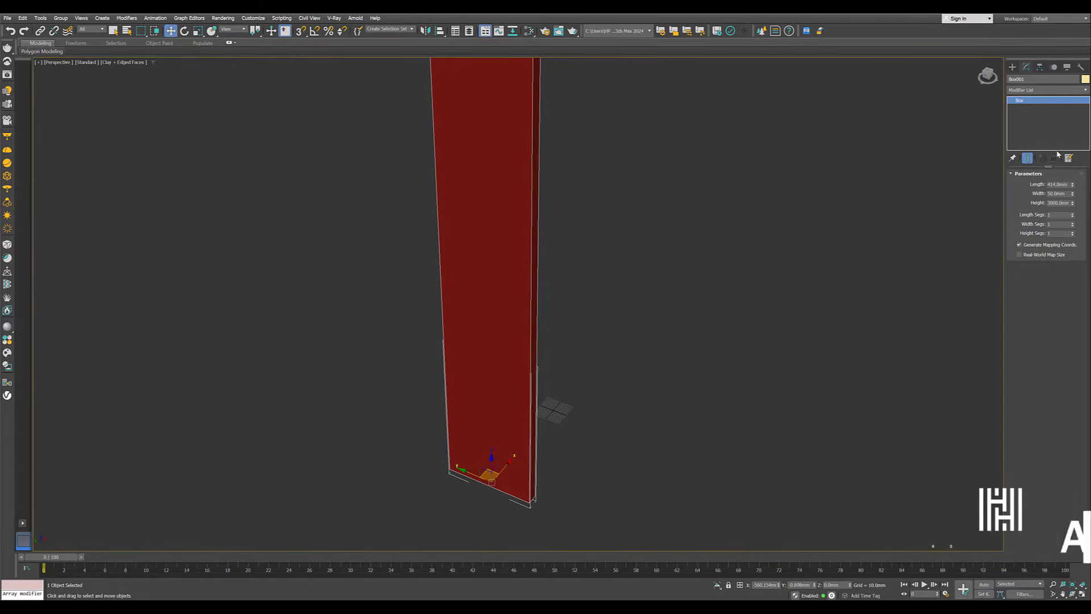
pyautogui.scroll(-5, 467, 347)
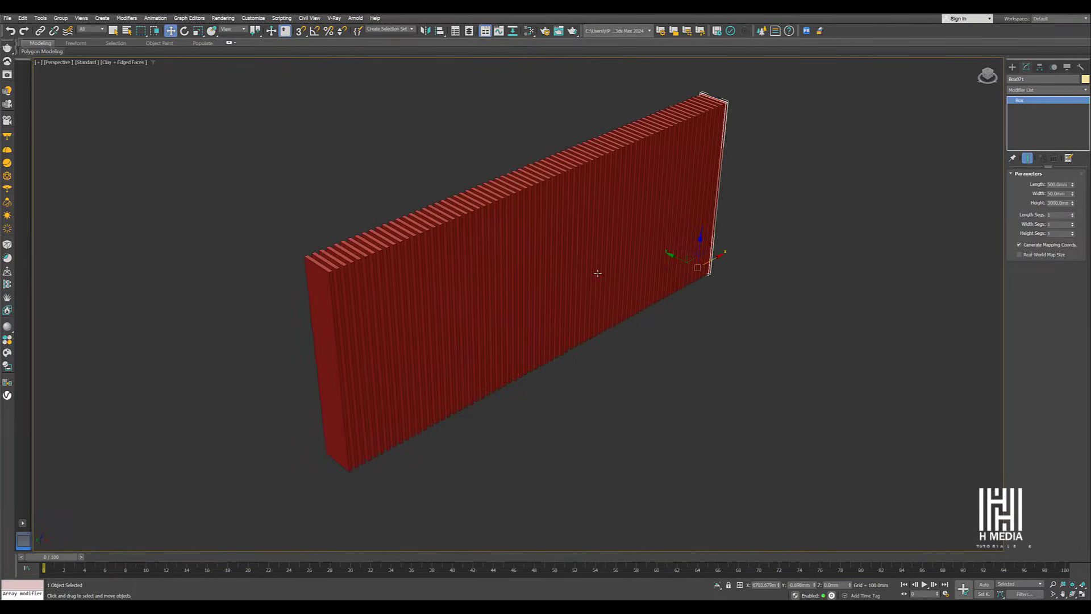
# Convert the first slat to Editable Poly and attach all the other slats, Box002 to Box071, to it
pyautogui.keyDown('alt'); pyautogui.moveTo(598, 273); pyautogui.dragTo(602, 318, button='middle'); pyautogui.keyUp('alt')
pyautogui.rightClick(510, 299)
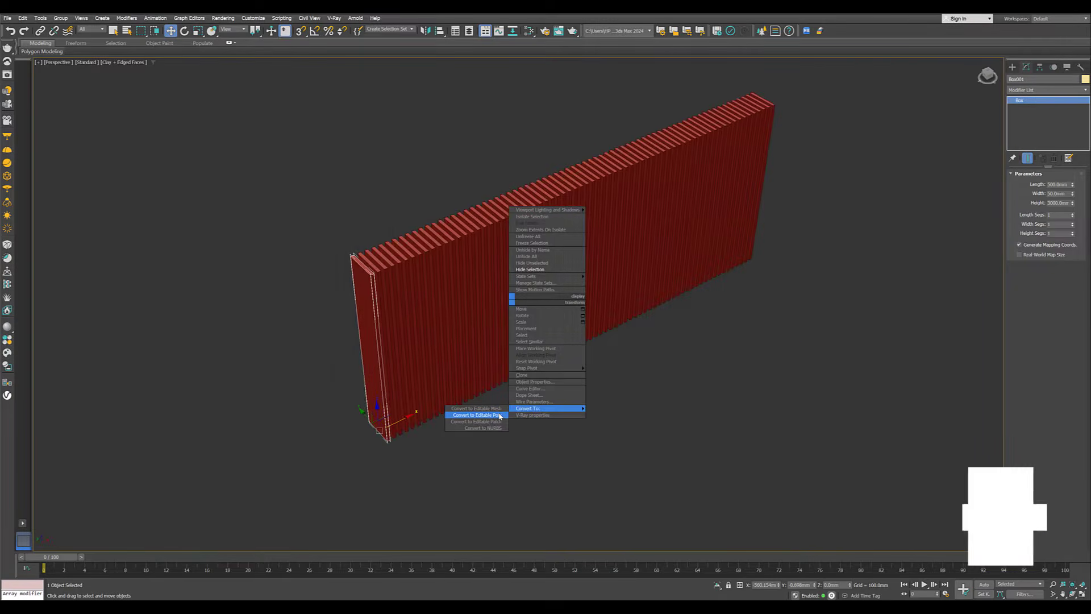
pyautogui.click(503, 415)
pyautogui.scroll(-3, 546, 404)
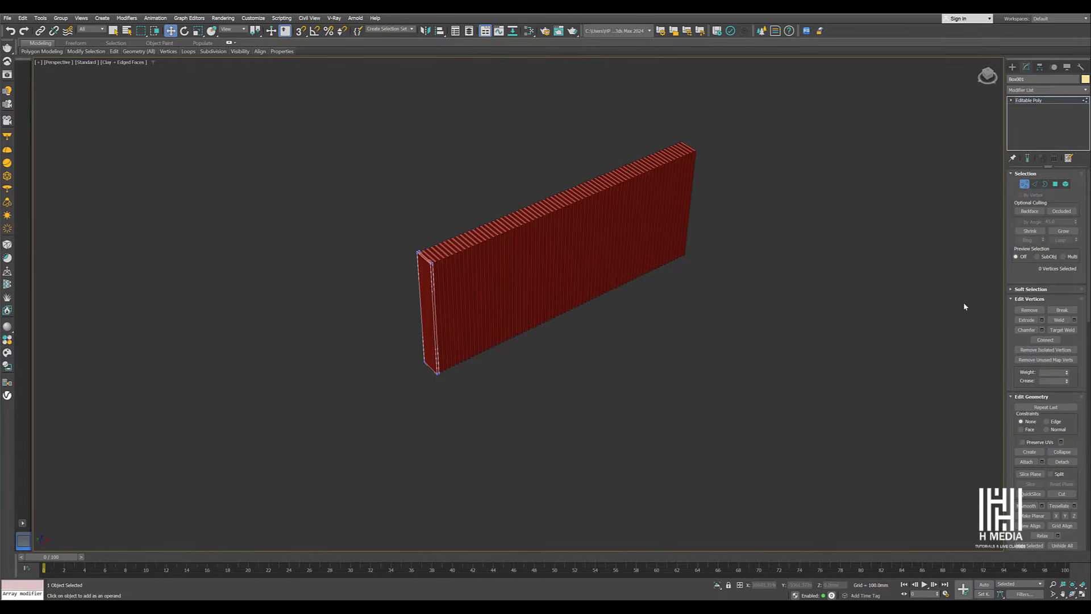
pyautogui.click(1041, 462)
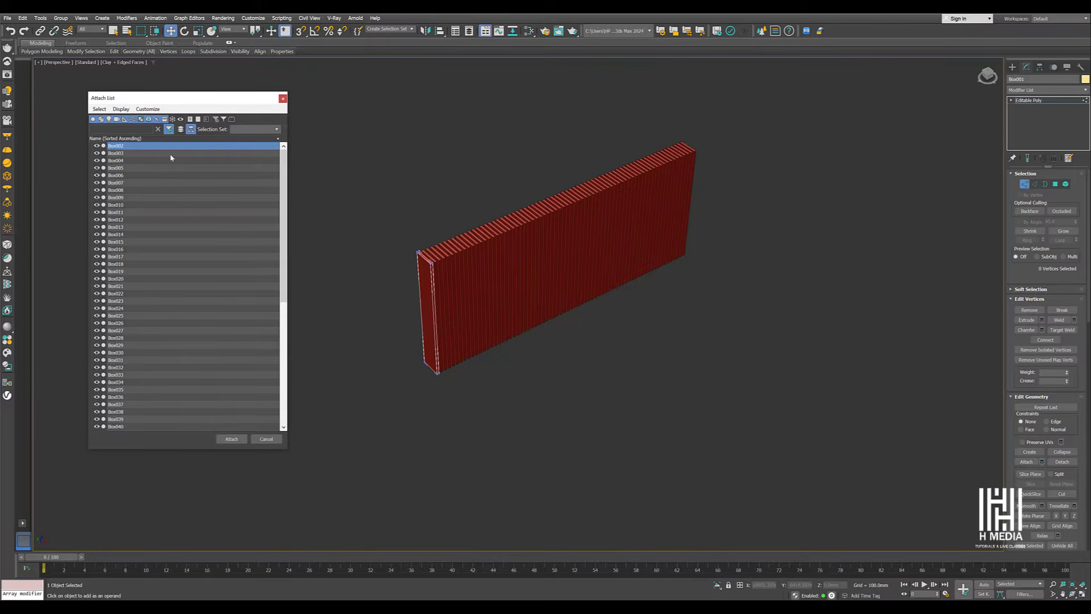
pyautogui.scroll(-10, 277, 326)
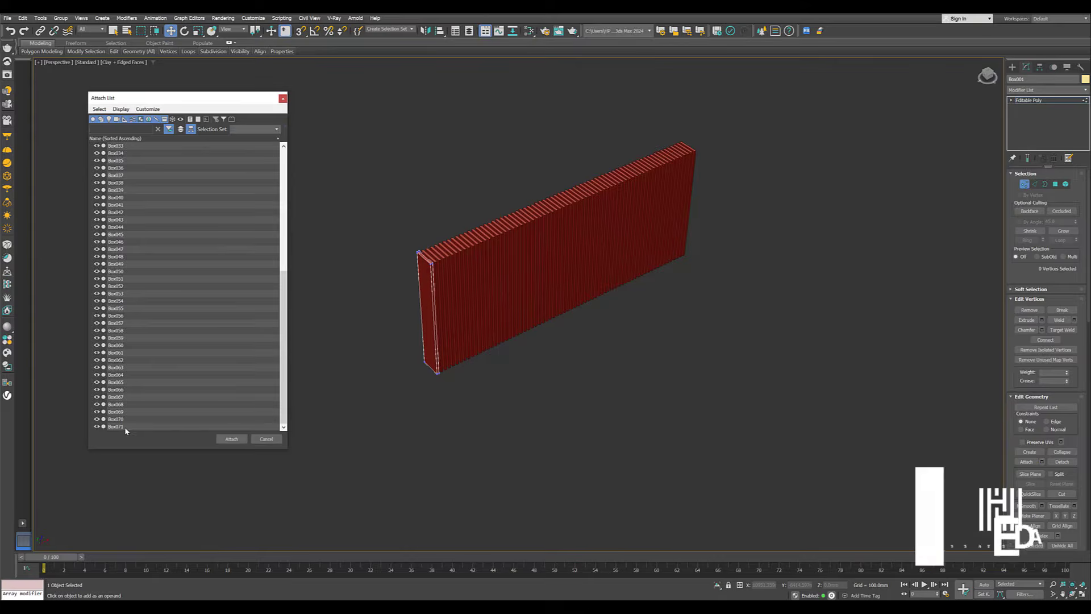
pyautogui.hotkey('ctrl', 'a')
pyautogui.press('Return')
pyautogui.scroll(3, 503, 210)
pyautogui.keyDown('alt'); pyautogui.moveTo(504, 212); pyautogui.dragTo(534, 206, button='middle'); pyautogui.keyUp('alt')
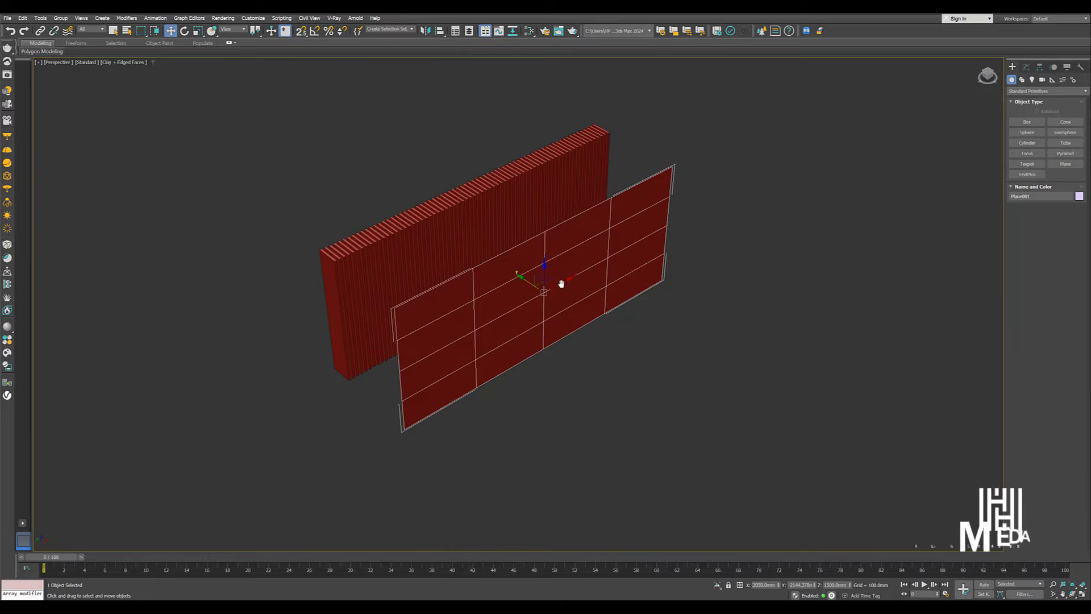
# Set the plane in front of the slats to 100 length and 150 width segments and add a Noise modifier to it
pyautogui.click(1026, 68)
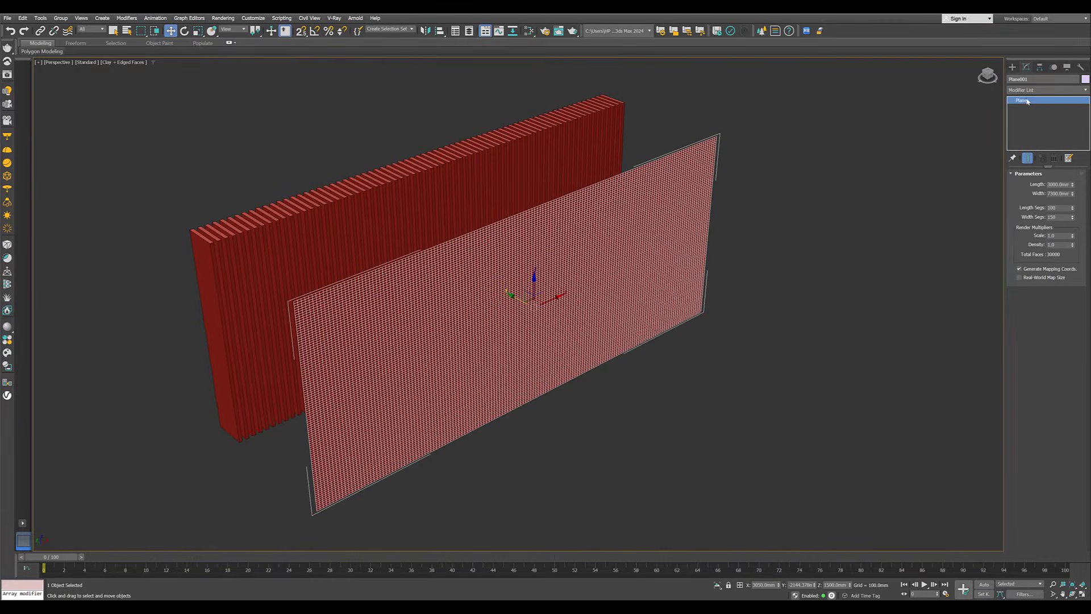
pyautogui.click(1031, 90)
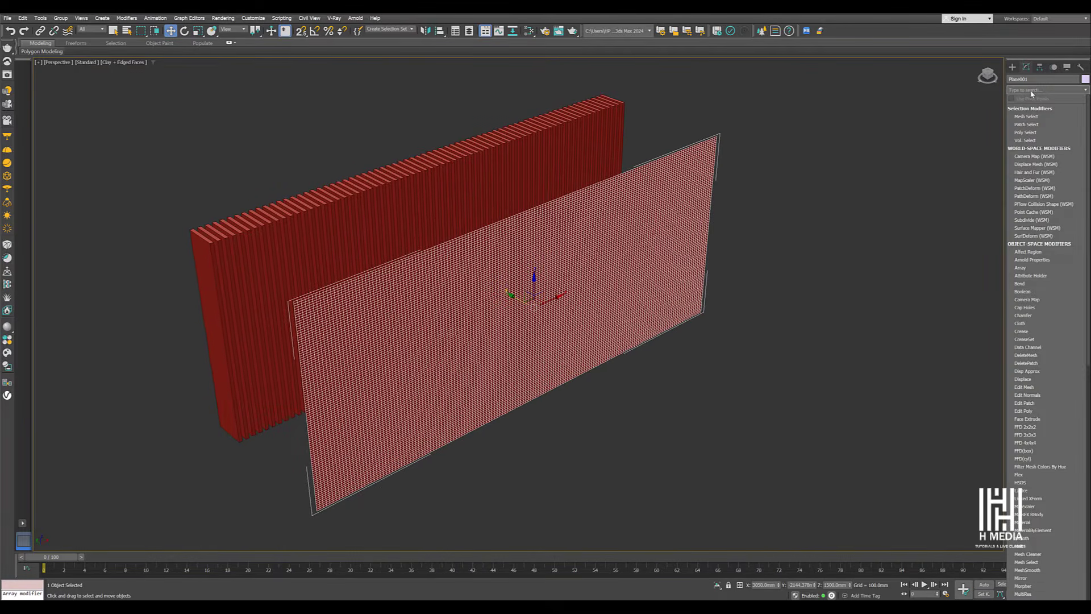
pyautogui.write('noise')
pyautogui.press('Return')
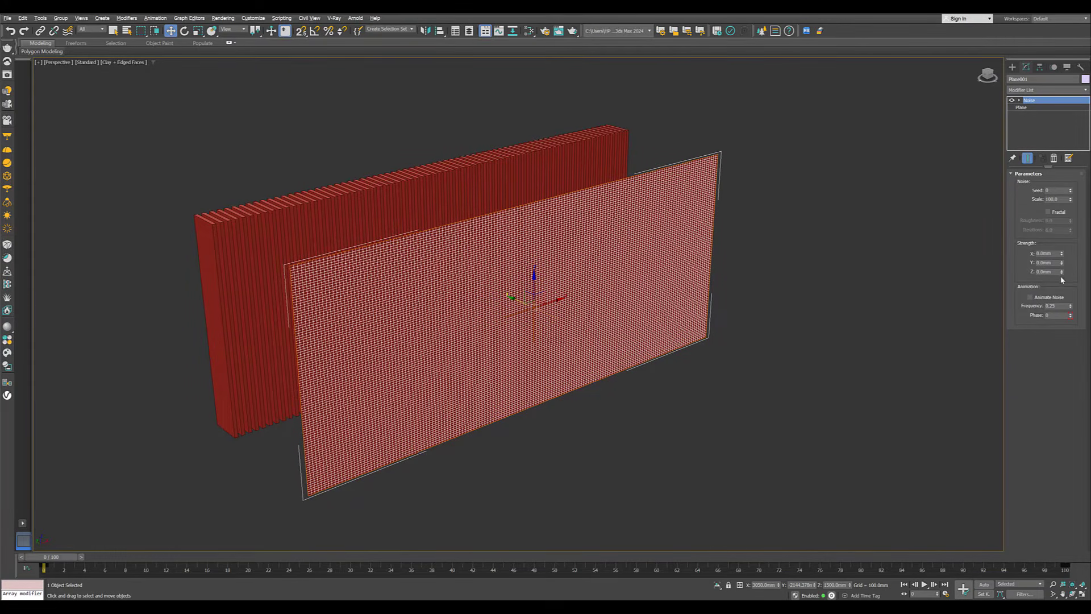
# Set the Noise modifier's Z strength to about 1126 mm and its scale to about 1125
pyautogui.moveTo(1063, 274); pyautogui.dragTo(1063, 262)
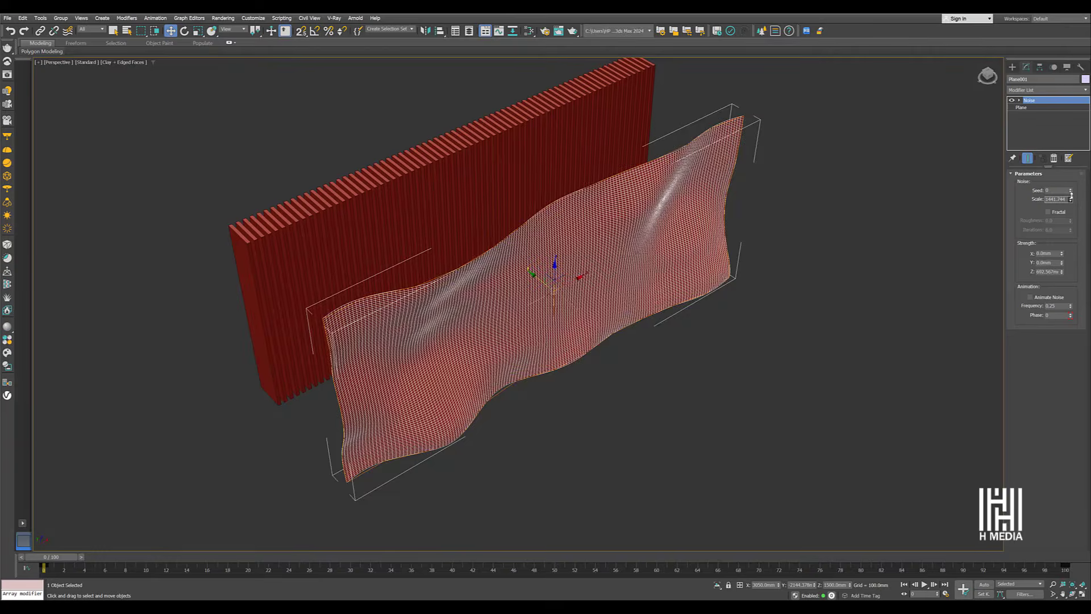
pyautogui.moveTo(1071, 195); pyautogui.dragTo(1069, 199)
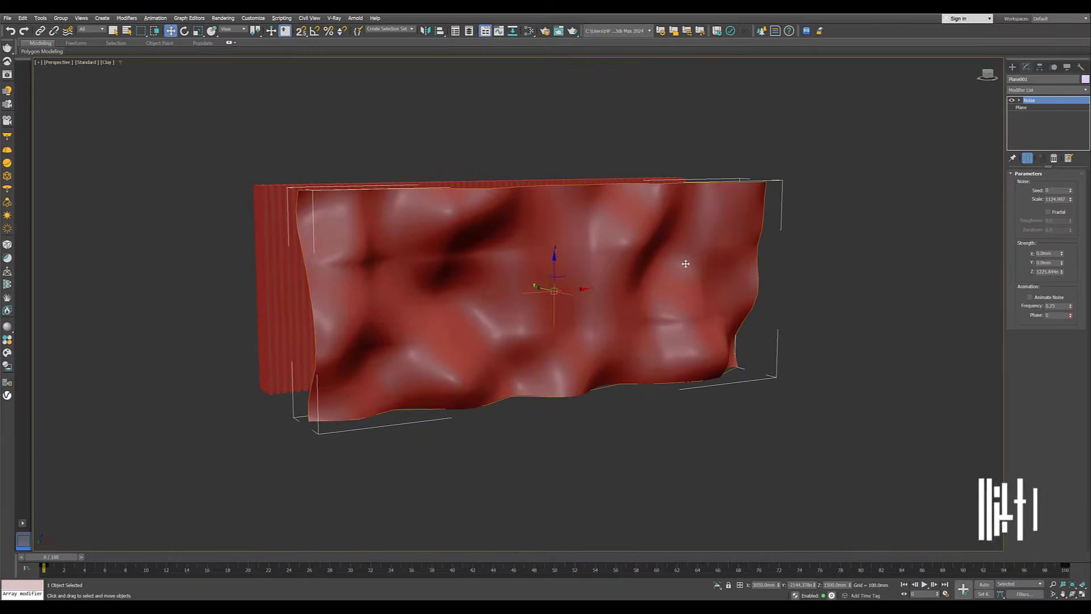
pyautogui.keyDown('alt'); pyautogui.moveTo(643, 268); pyautogui.dragTo(502, 280, button='middle'); pyautogui.keyUp('alt')
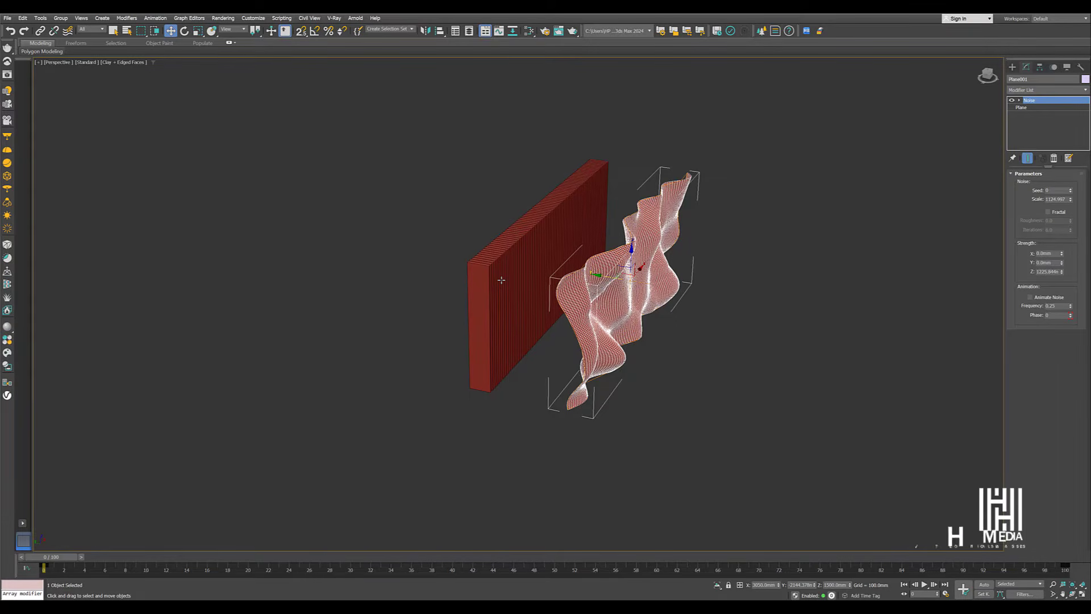
# Move the slats' front vertices outward until the slats enclose the wavy plane, and check the overlap in wireframe
pyautogui.scroll(3, 431, 197)
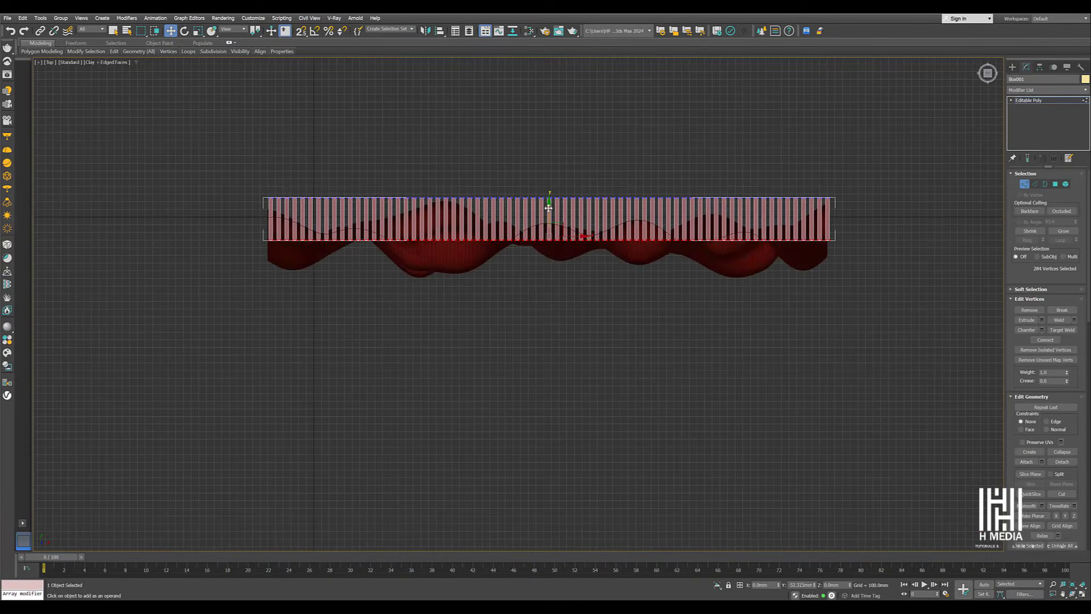
pyautogui.moveTo(548, 208); pyautogui.dragTo(554, 247)
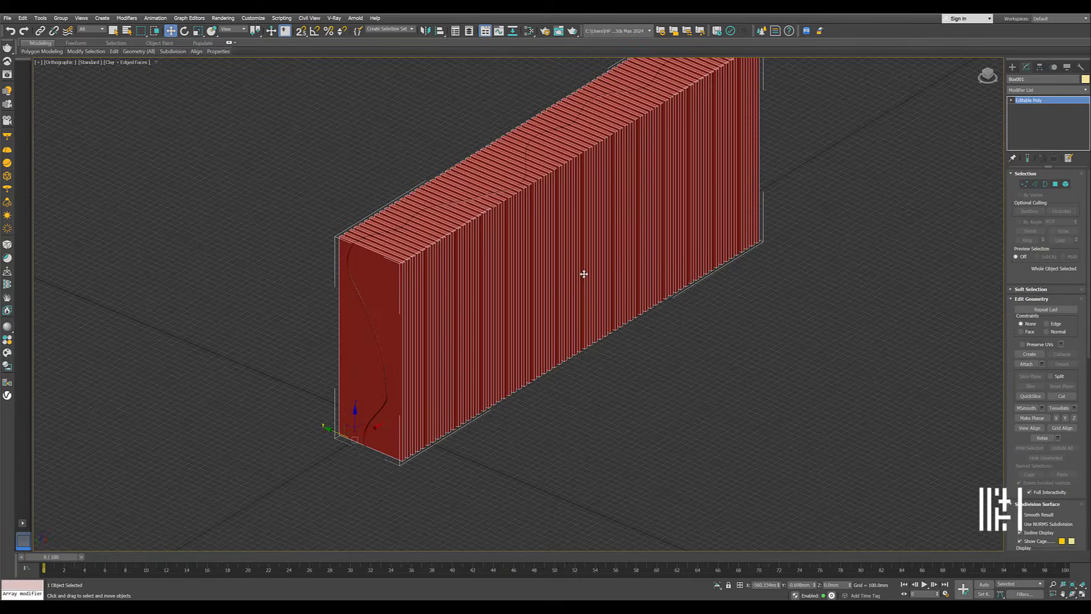
pyautogui.scroll(5, 585, 275)
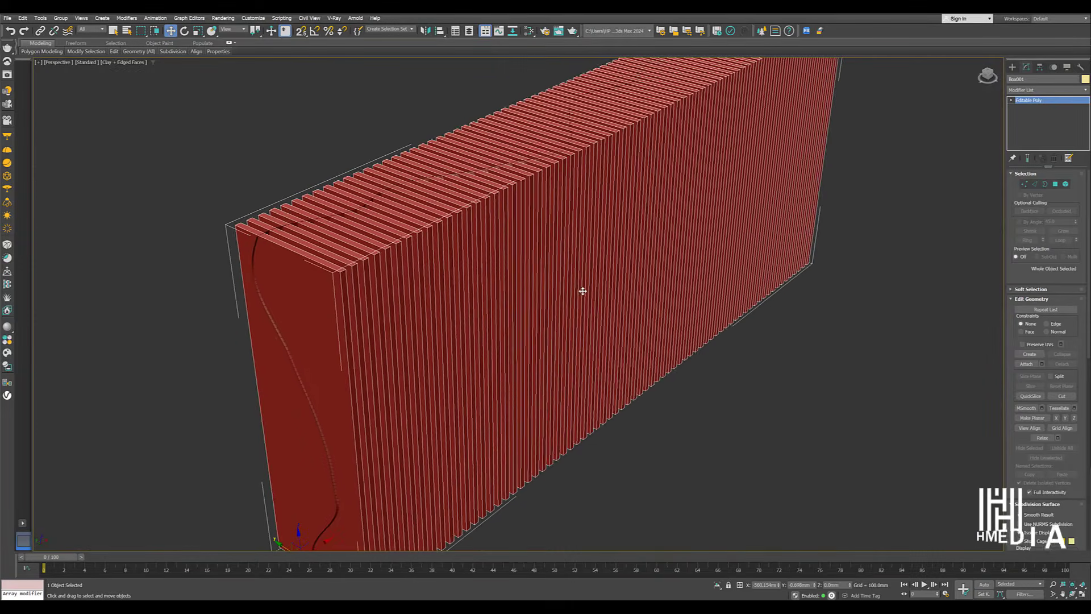
pyautogui.press('F3')
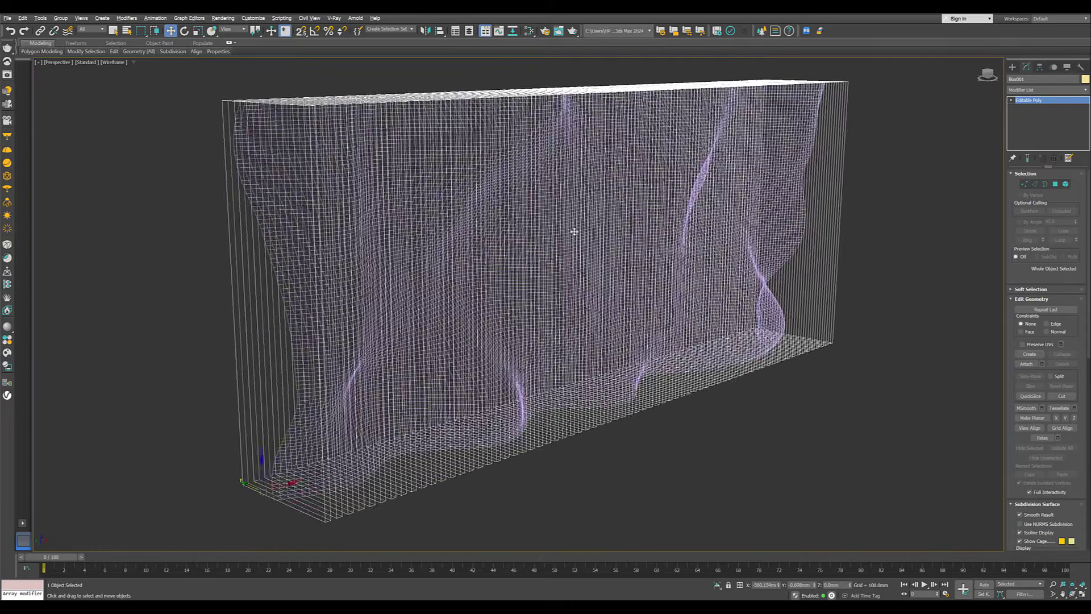
pyautogui.moveTo(574, 231)
pyautogui.keyDown('alt'); pyautogui.mouseDown(button='middle')
pyautogui.moveTo(557, 224)
pyautogui.moveTo(584, 231)
pyautogui.mouseUp(button='middle'); pyautogui.keyUp('alt')
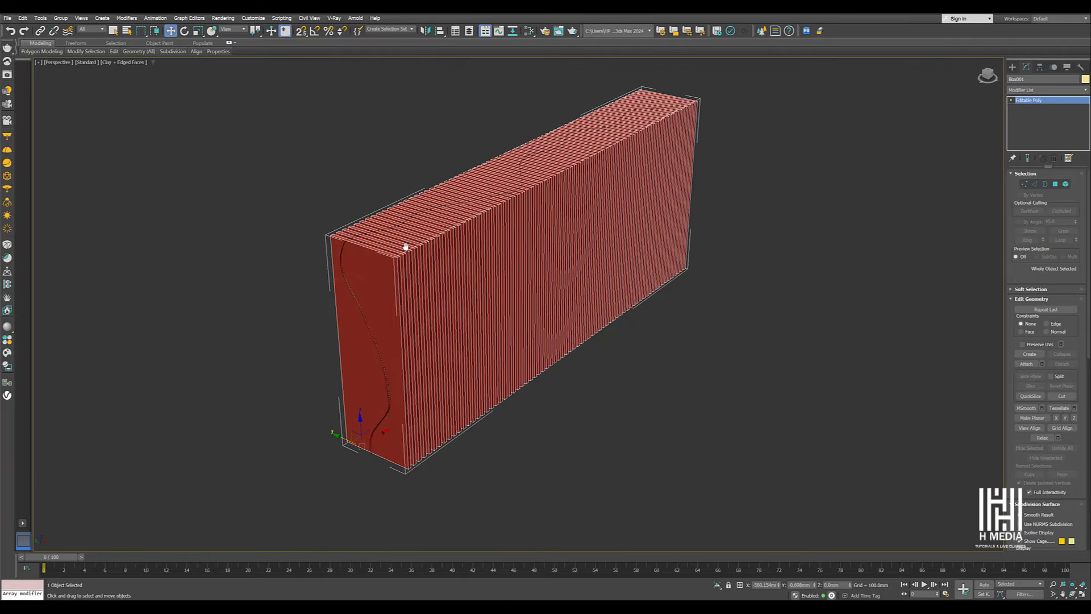
# Add a Boolean modifier to the attached slats and pick the wavy plane, Plane001, as a Split operand
pyautogui.click(1045, 90)
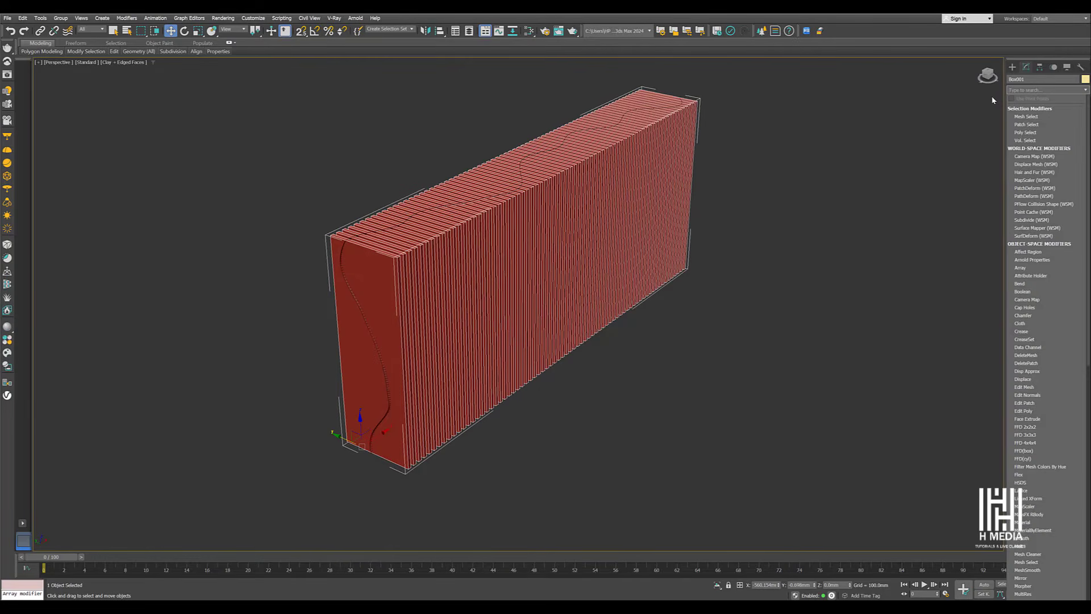
pyautogui.write('boo')
pyautogui.press('Return')
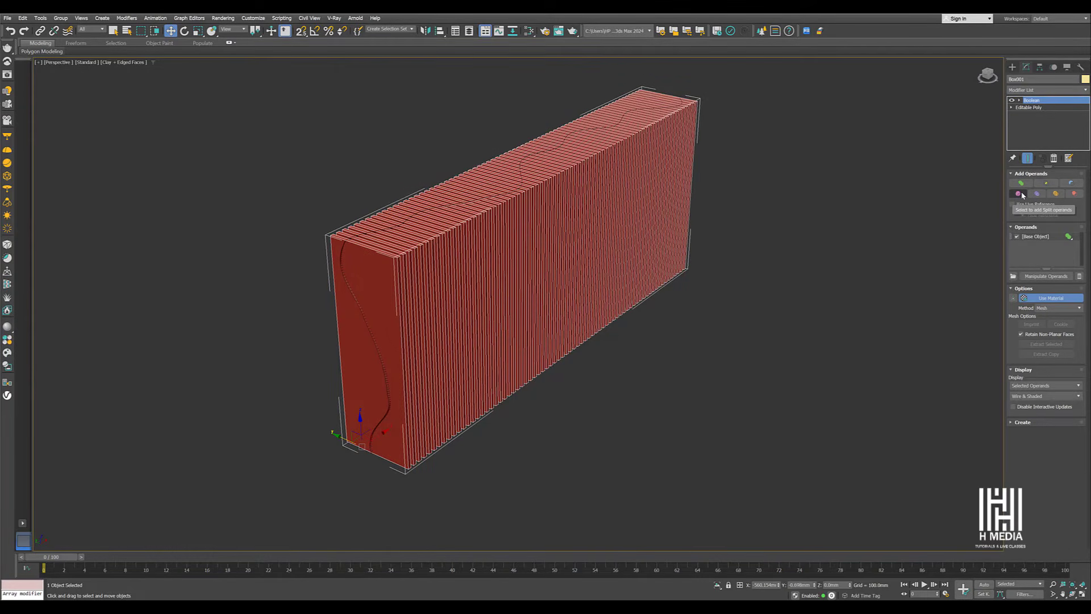
pyautogui.click(1020, 194)
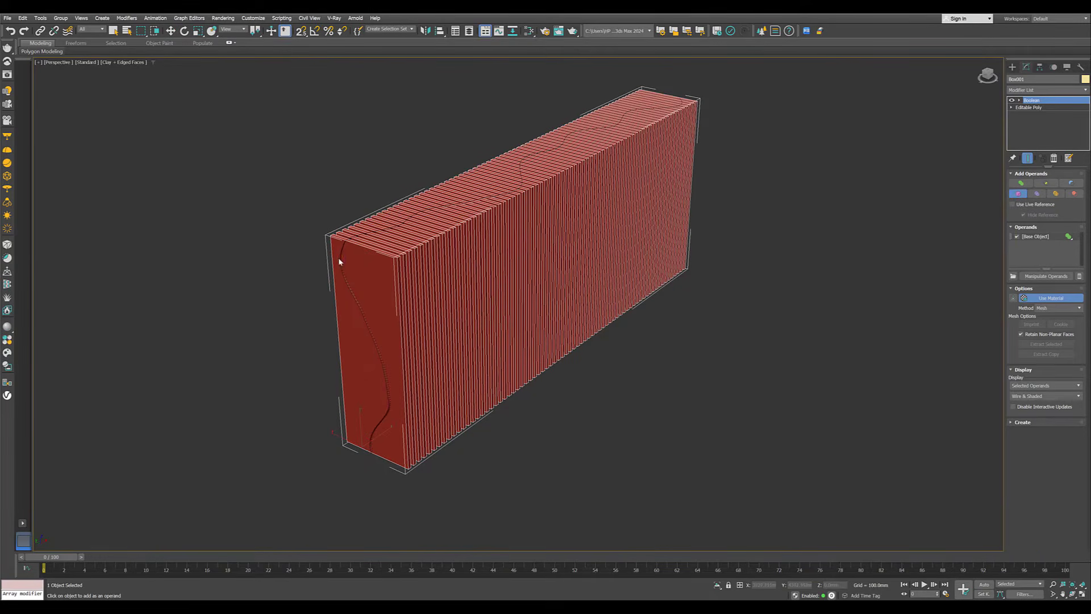
pyautogui.scroll(2, 341, 245)
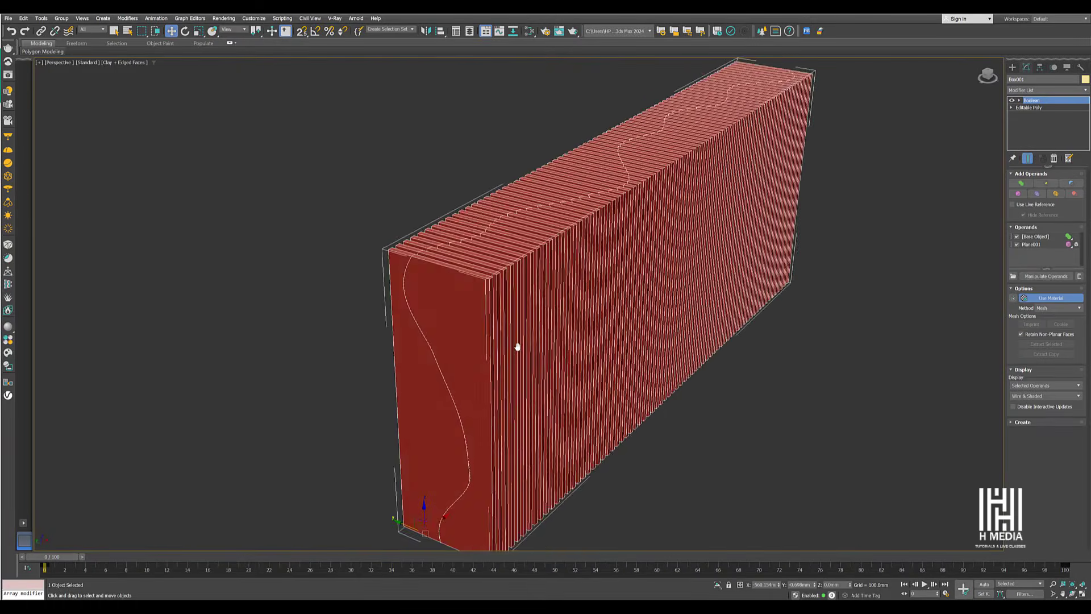
pyautogui.scroll(-3, 577, 297)
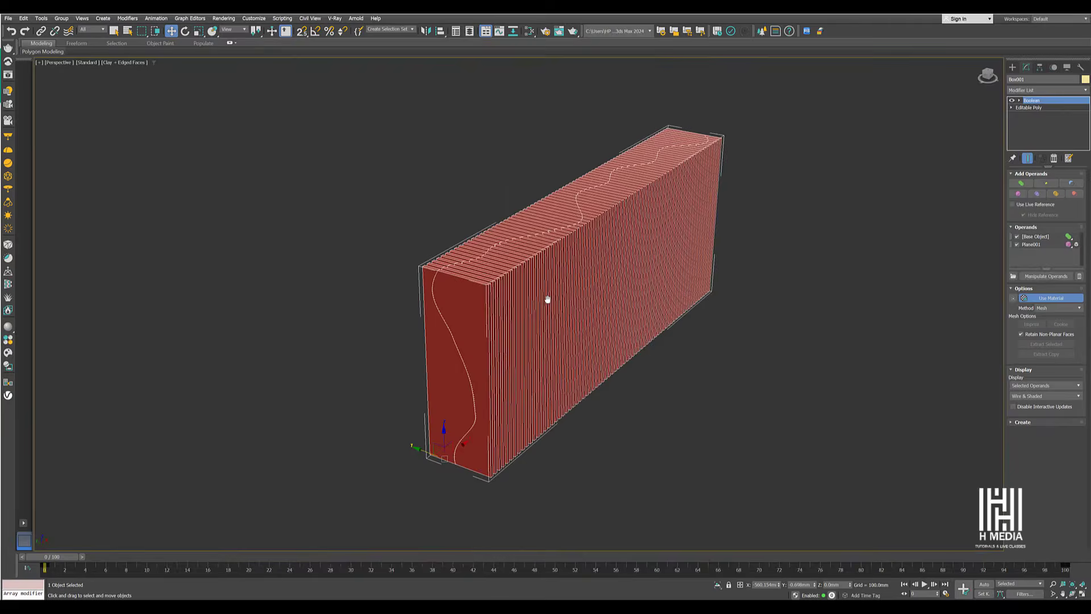
pyautogui.keyDown('alt'); pyautogui.moveTo(548, 299); pyautogui.dragTo(537, 311, button='middle'); pyautogui.keyUp('alt')
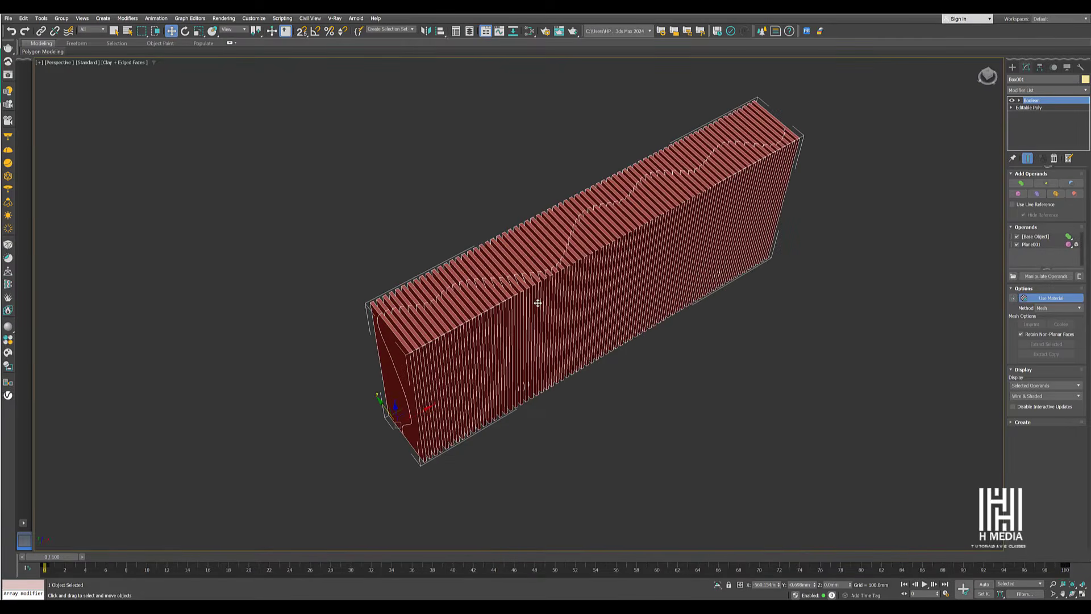
pyautogui.keyDown('alt'); pyautogui.moveTo(580, 281); pyautogui.dragTo(662, 265, button='middle'); pyautogui.keyUp('alt')
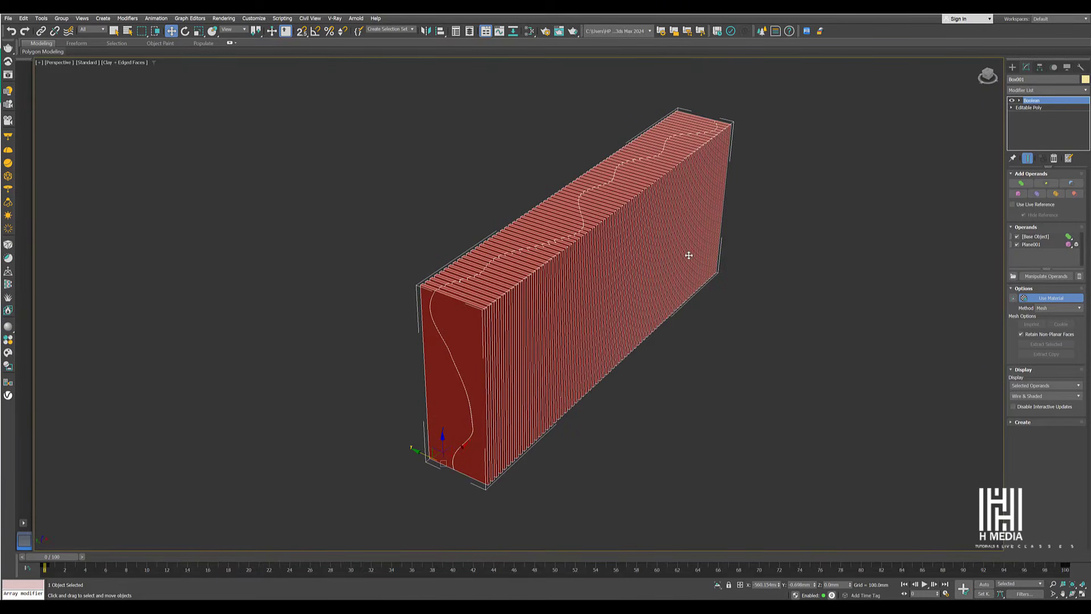
# Add an Edit Poly modifier above the Boolean on the split slats
pyautogui.click(1040, 91)
pyautogui.write('edi')
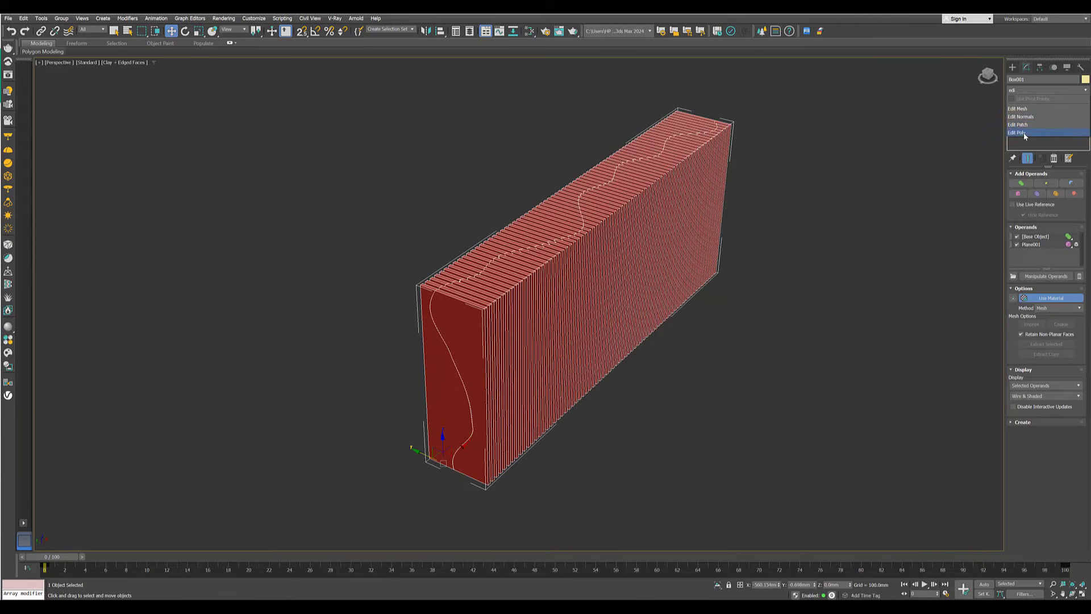
pyautogui.keyDown('alt'); pyautogui.moveTo(765, 192); pyautogui.dragTo(761, 200, button='middle'); pyautogui.keyUp('alt')
# Select all the front-half elements of the split slats and move them well away from the back half along Y
pyautogui.press('t')
pyautogui.press('z')
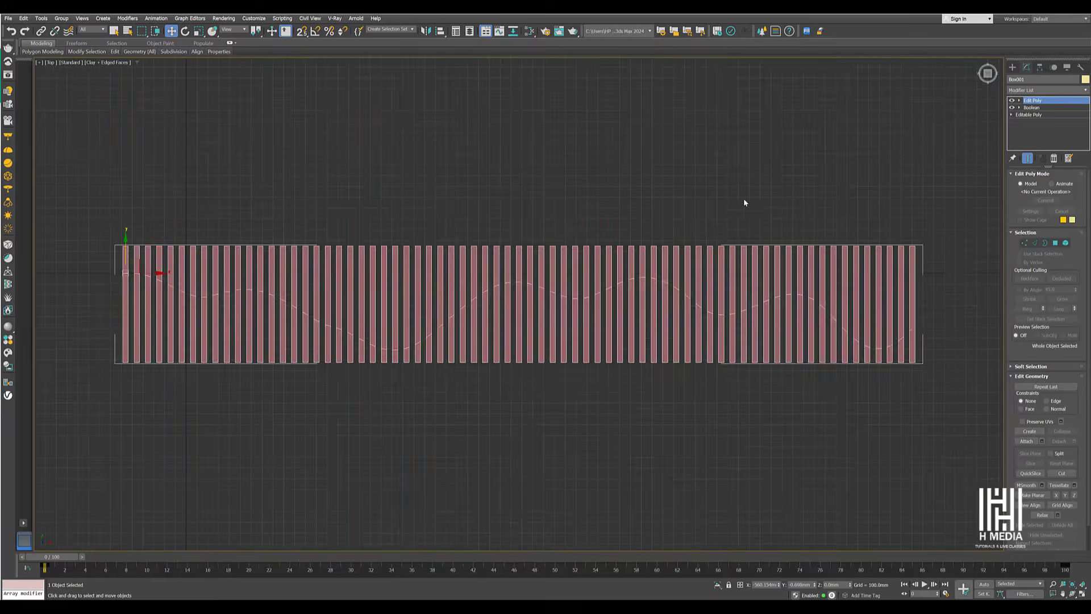
pyautogui.scroll(-3, 743, 197)
pyautogui.press('5')
pyautogui.moveTo(905, 319); pyautogui.dragTo(291, 276)
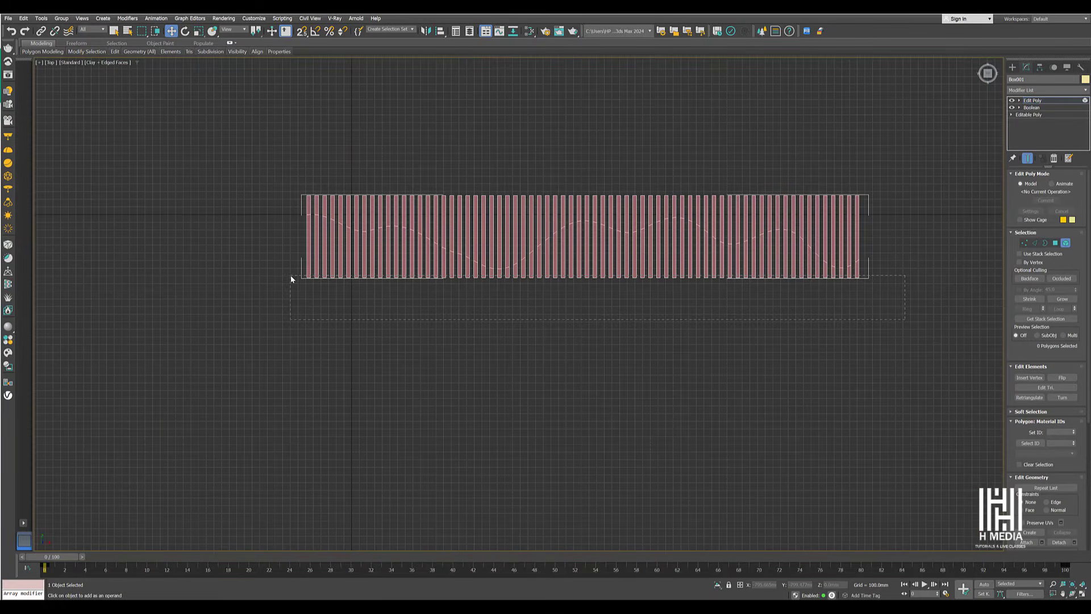
pyautogui.moveTo(291, 279); pyautogui.dragTo(291, 278)
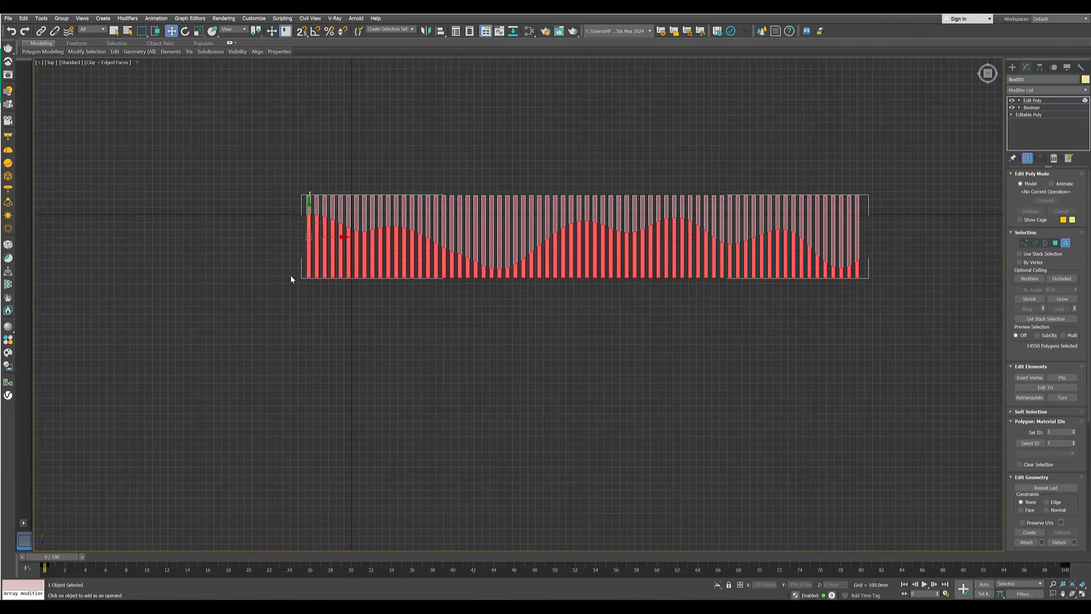
pyautogui.keyDown('alt'); pyautogui.moveTo(611, 264); pyautogui.dragTo(602, 214, button='middle'); pyautogui.keyUp('alt')
pyautogui.press('p')
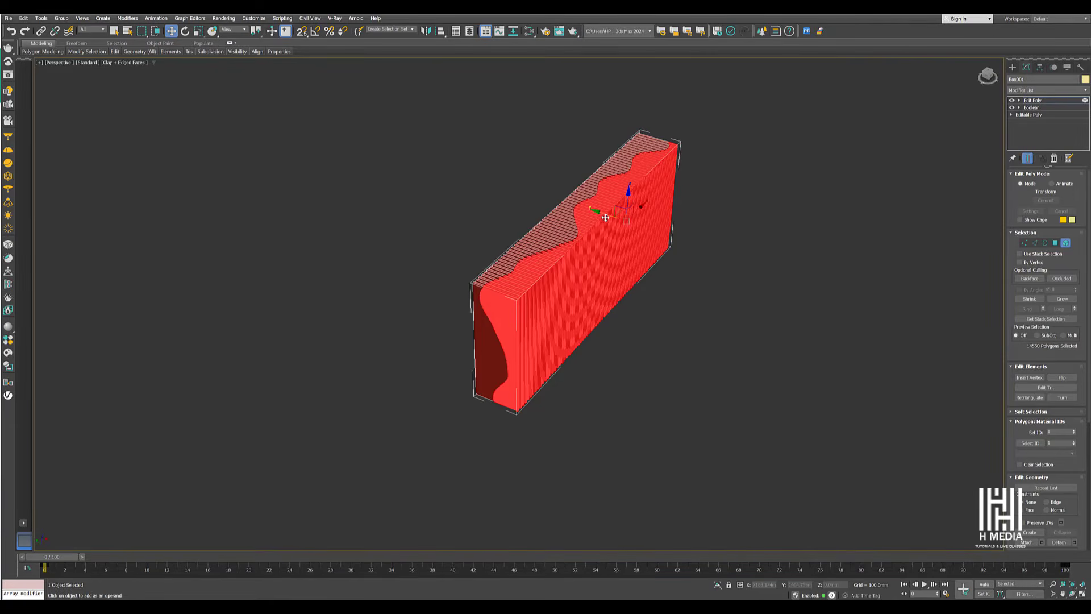
pyautogui.moveTo(606, 218); pyautogui.dragTo(842, 304)
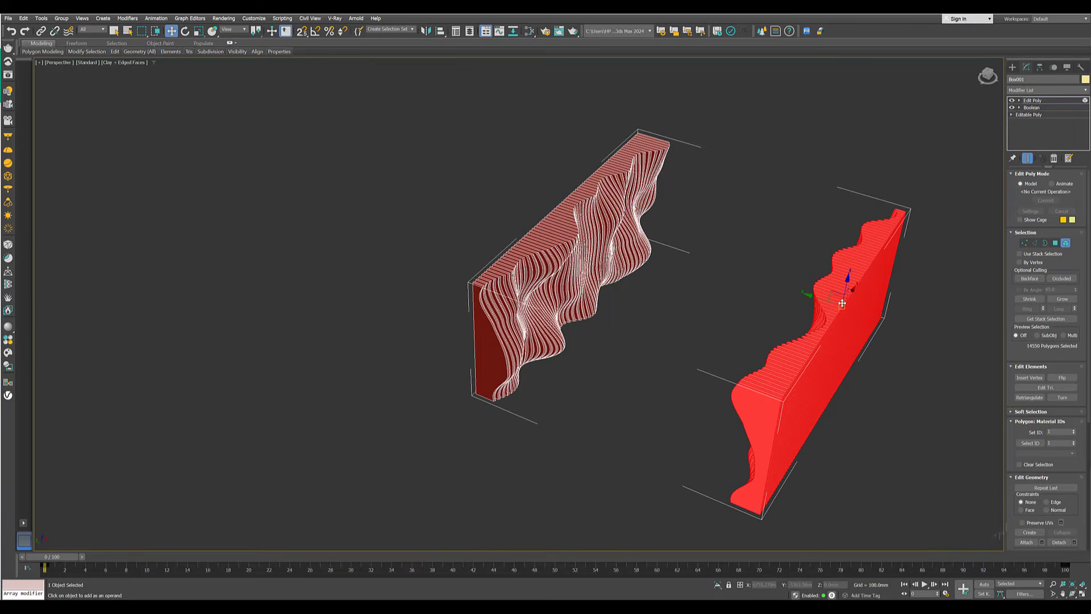
# Examine the wavy cut faces of the separated slat halves from several angles, with and without edges shown
pyautogui.moveTo(842, 304)
pyautogui.keyDown('alt'); pyautogui.mouseDown(button='middle')
pyautogui.moveTo(942, 290)
pyautogui.moveTo(822, 289)
pyautogui.moveTo(726, 267)
pyautogui.mouseUp(button='middle'); pyautogui.keyUp('alt')
pyautogui.scroll(4, 864, 314)
pyautogui.press('F4')
pyautogui.scroll(-4, 726, 268)
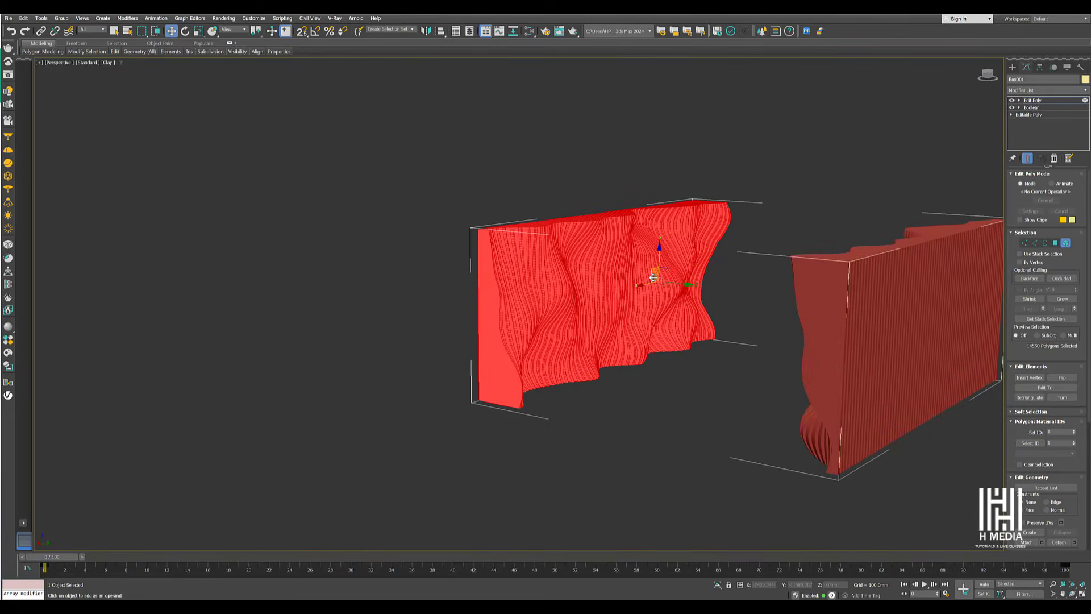
pyautogui.scroll(4, 656, 284)
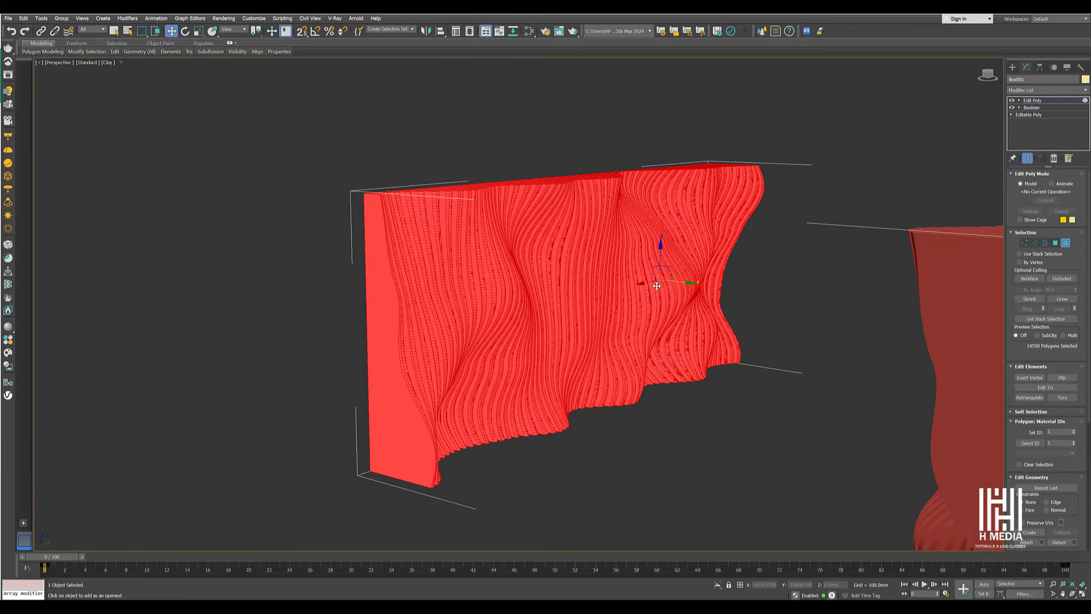
pyautogui.moveTo(636, 285)
pyautogui.keyDown('alt'); pyautogui.mouseDown(button='middle')
pyautogui.moveTo(626, 283)
pyautogui.moveTo(642, 290)
pyautogui.moveTo(636, 297)
pyautogui.mouseUp(button='middle'); pyautogui.keyUp('alt')
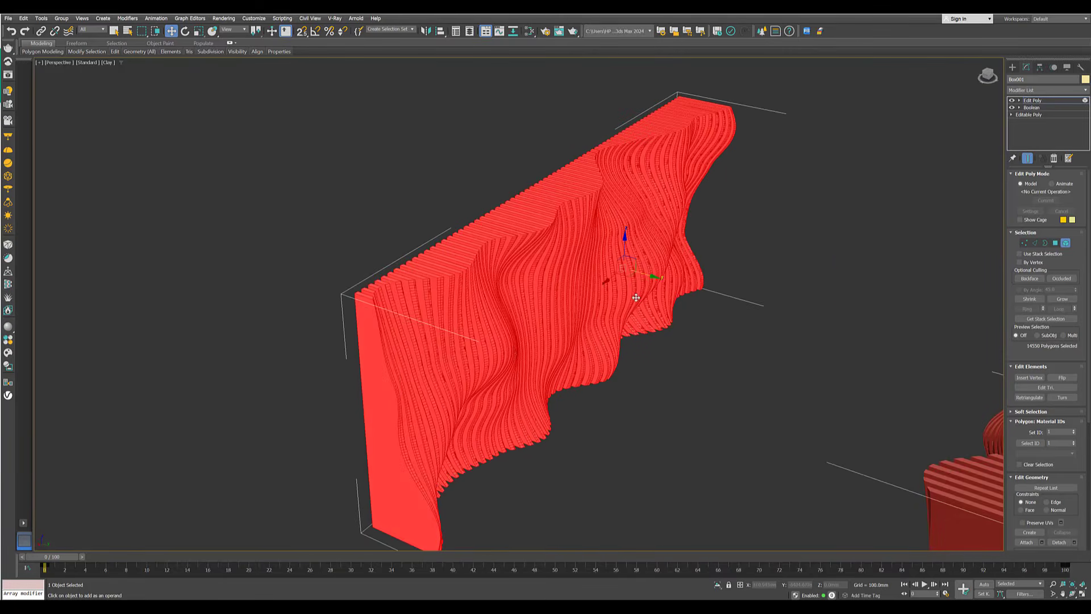
pyautogui.click(679, 381)
pyautogui.press('F4')
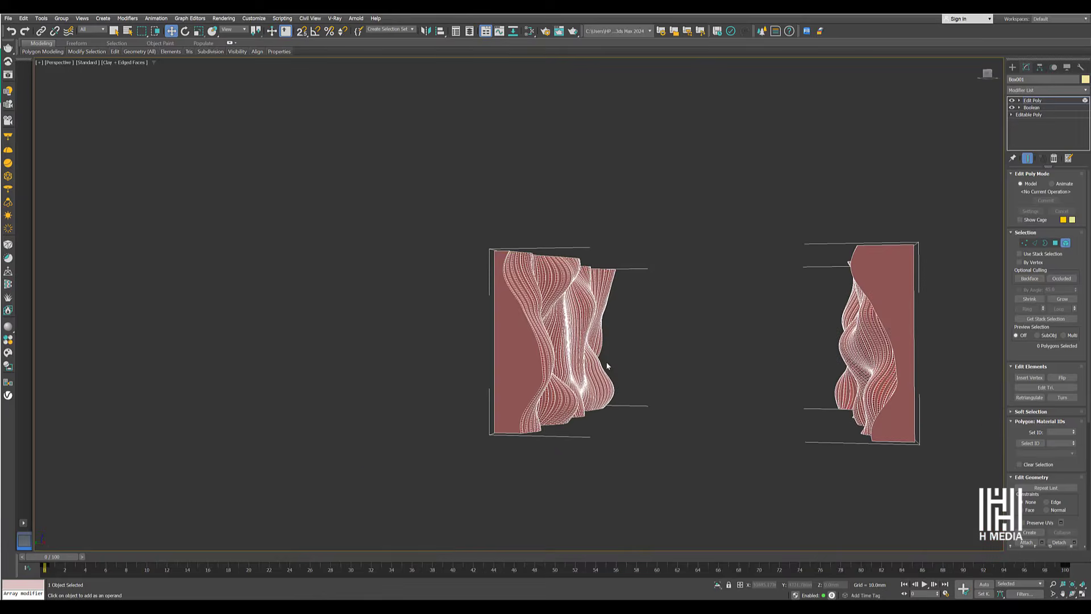
pyautogui.scroll(4, 607, 365)
pyautogui.keyDown('alt'); pyautogui.moveTo(599, 366); pyautogui.dragTo(591, 376, button='middle'); pyautogui.keyUp('alt')
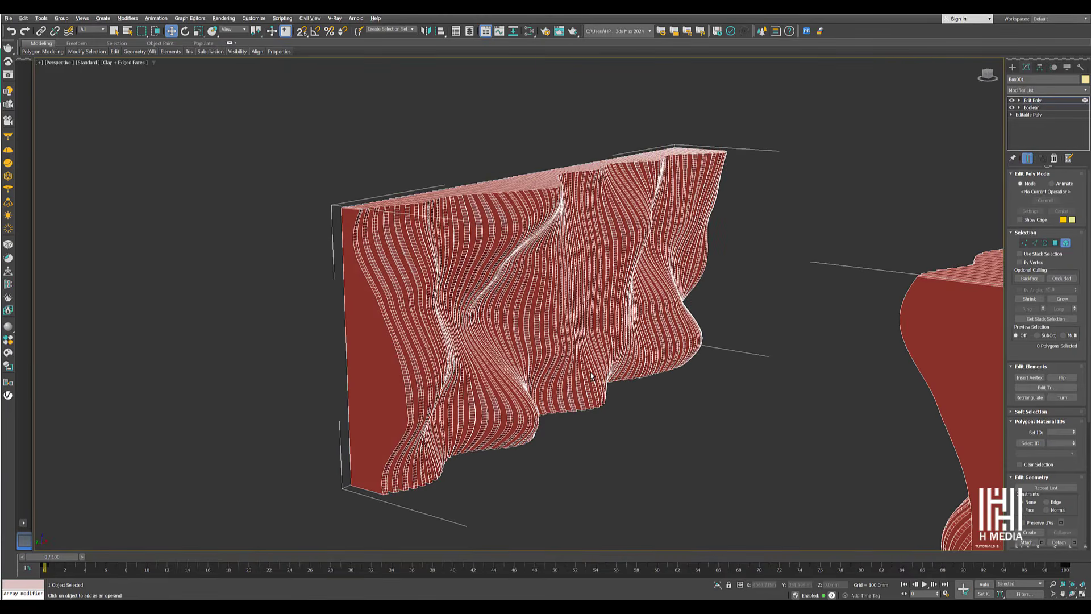